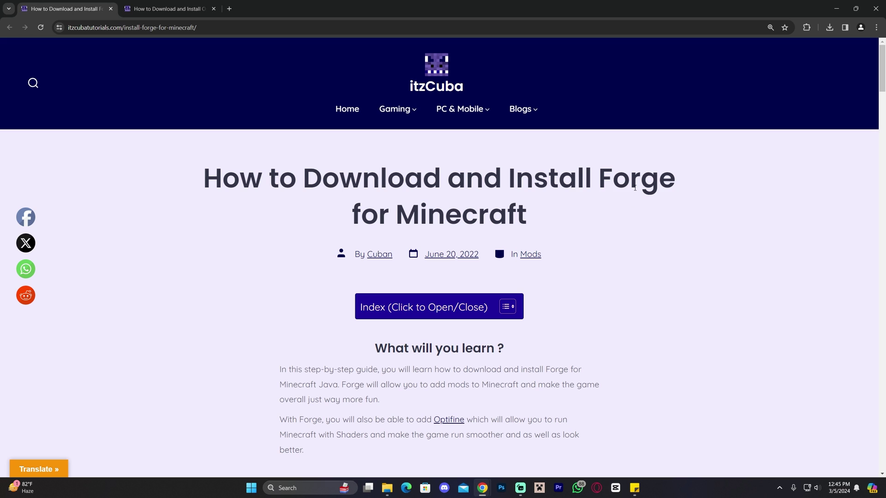
- Scroll the itzCuba Forge guide to Step 1 and follow 'Download Forge Here' to files.minecraftforge.net
{"action": "left_click_drag", "start_coordinate": [676, 182], "coordinate": [533, 182]}
{"action": "left_click", "coordinate": [583, 184]}
{"action": "scroll", "coordinate": [544, 194], "scroll_direction": "down", "scroll_amount": 9}
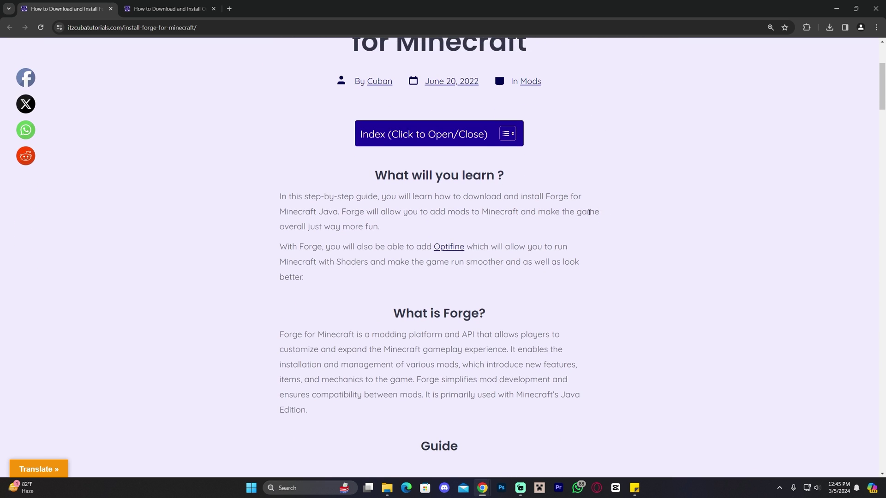
{"action": "scroll", "coordinate": [644, 223], "scroll_direction": "down", "scroll_amount": 15}
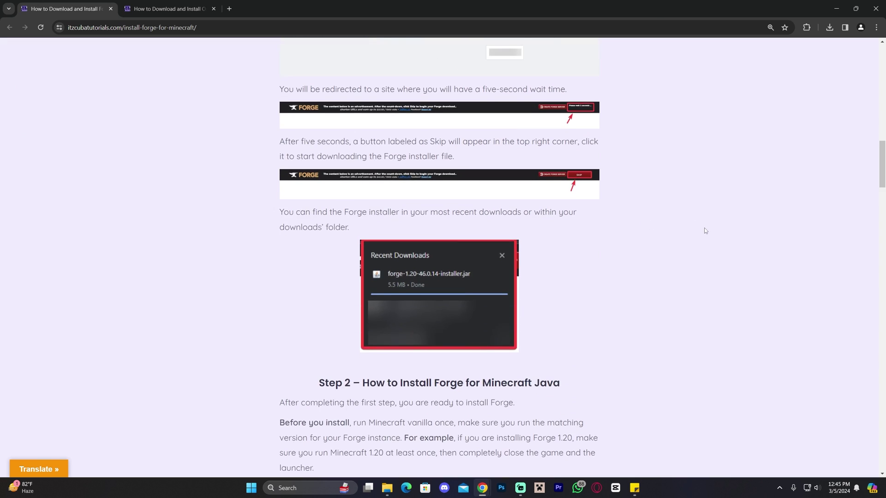
{"action": "scroll", "coordinate": [705, 228], "scroll_direction": "up", "scroll_amount": 15}
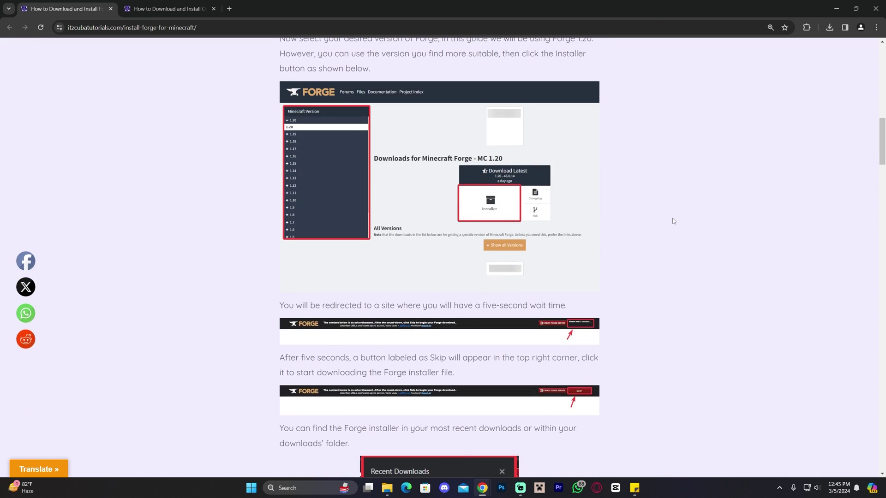
{"action": "scroll", "coordinate": [623, 221], "scroll_direction": "up", "scroll_amount": 2}
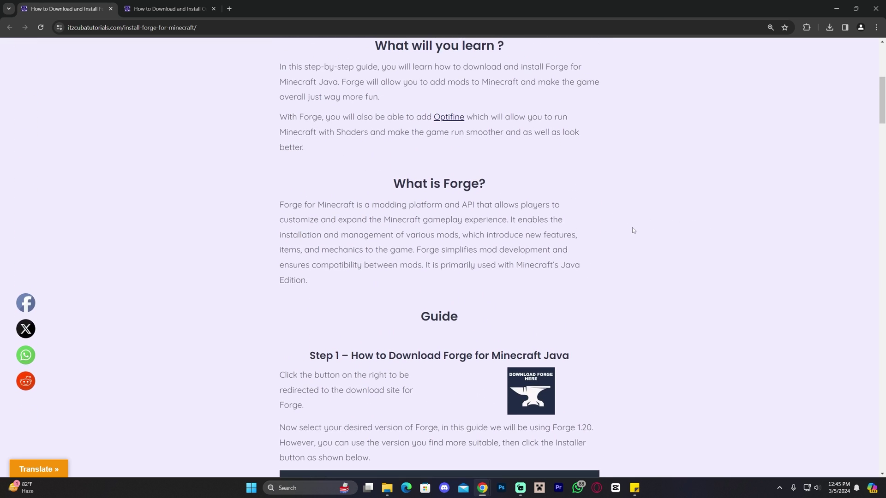
{"action": "scroll", "coordinate": [613, 227], "scroll_direction": "down", "scroll_amount": 3}
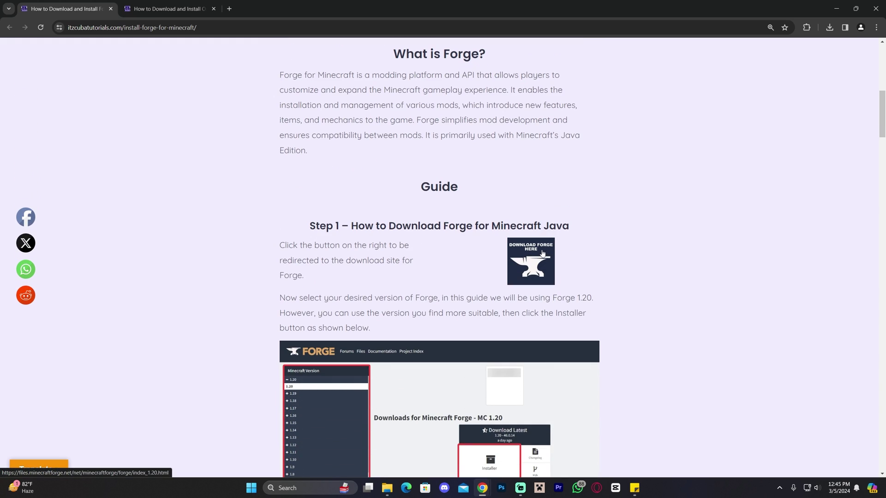
{"action": "scroll", "coordinate": [629, 241], "scroll_direction": "down", "scroll_amount": 8}
{"action": "scroll", "coordinate": [576, 259], "scroll_direction": "up", "scroll_amount": 8}
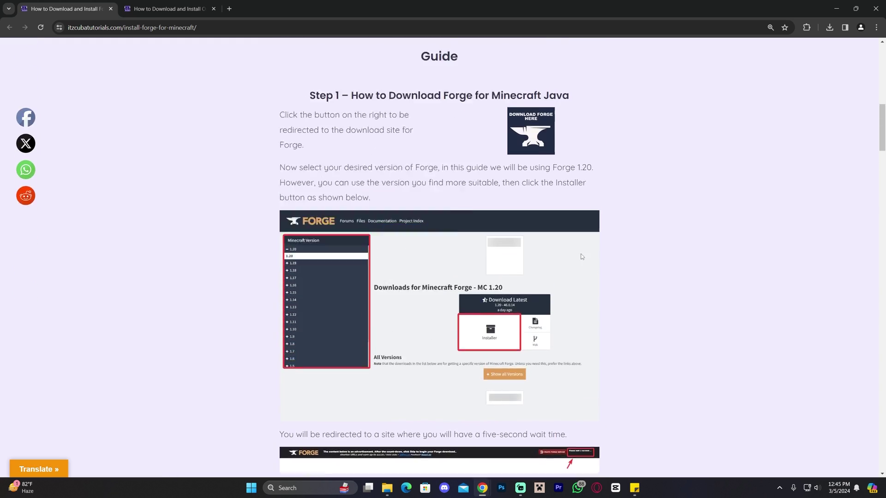
{"action": "left_click", "coordinate": [531, 259]}
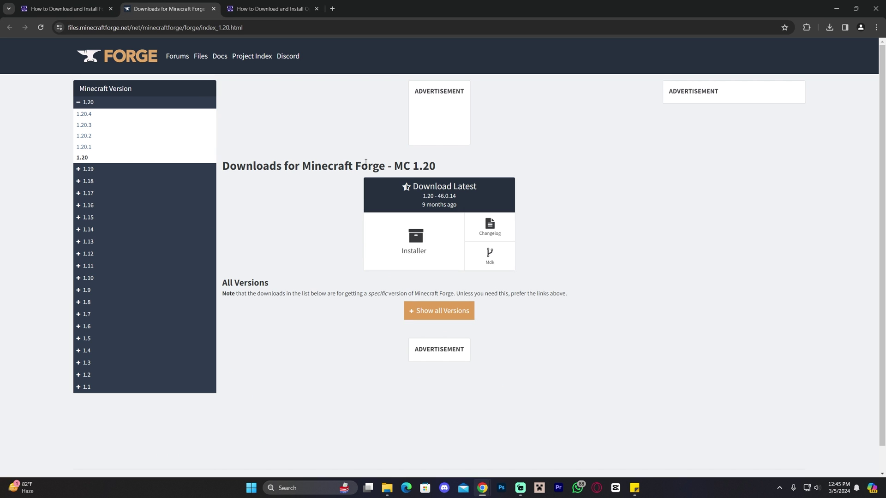
- Download the 1.20.4 Installer, skipping the ad, as forge-1.20.4-49.0.31-installer.jar in Downloads
{"action": "left_click", "coordinate": [86, 116]}
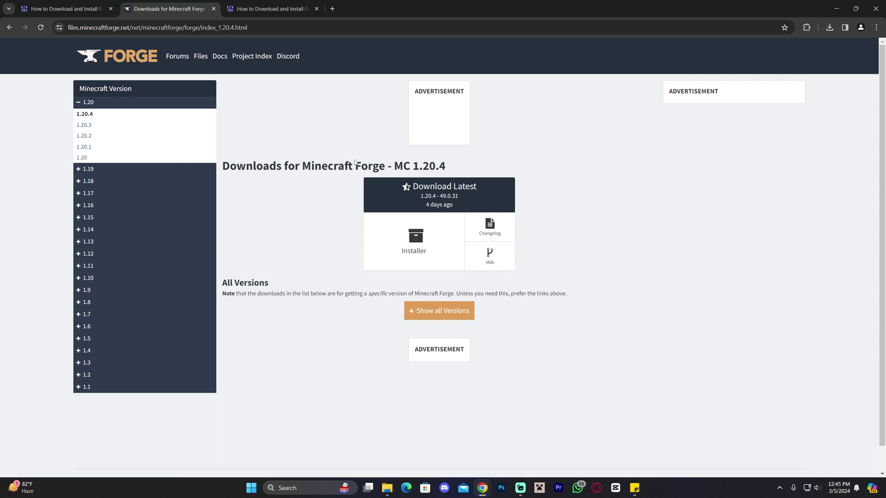
{"action": "left_click", "coordinate": [423, 230]}
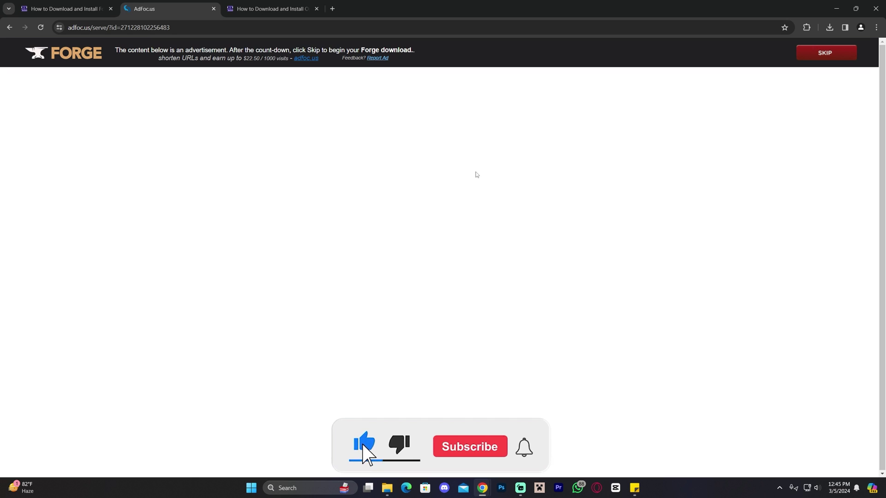
{"action": "left_click", "coordinate": [838, 60]}
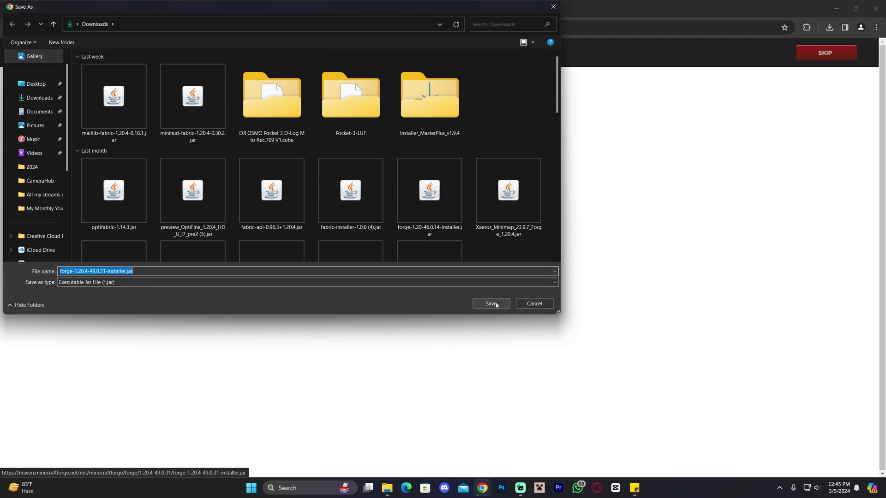
{"action": "left_click", "coordinate": [492, 304]}
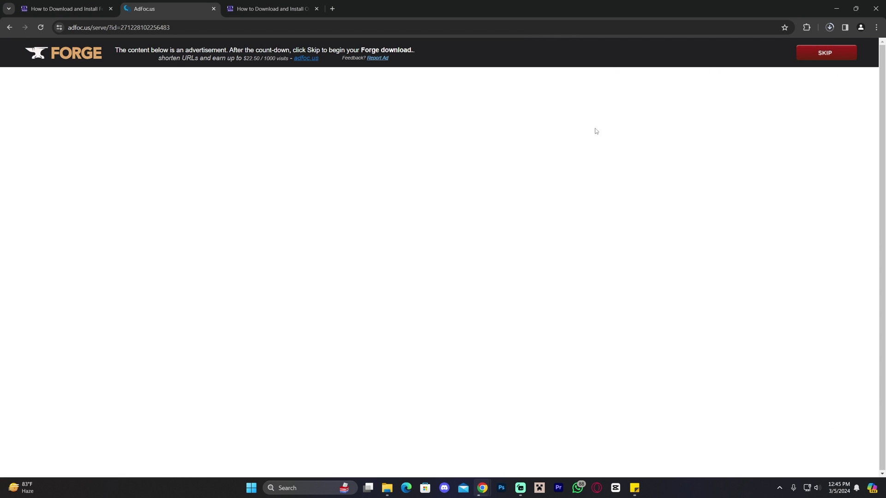
{"action": "left_click", "coordinate": [830, 27]}
- Drag forge-1.20.4-49.0.31-installer.jar from the downloads list onto the desktop's right side, then re-maximize Chrome
{"action": "left_click_drag", "start_coordinate": [634, 5], "coordinate": [450, 76]}
{"action": "left_click", "coordinate": [548, 94]}
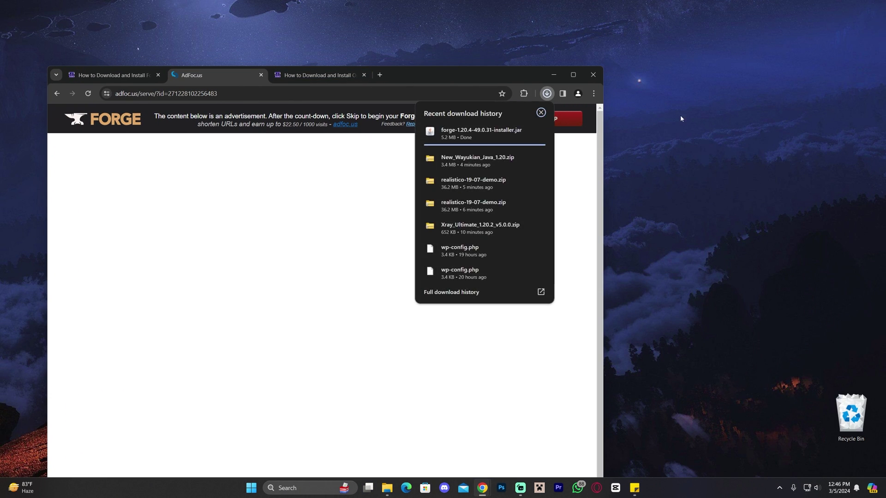
{"action": "left_click", "coordinate": [547, 95]}
{"action": "left_click", "coordinate": [548, 94]}
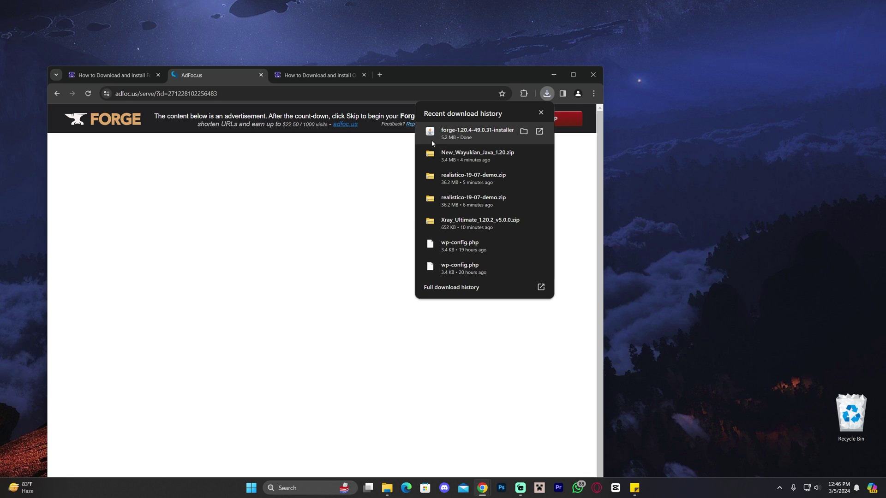
{"action": "left_click_drag", "start_coordinate": [460, 137], "coordinate": [743, 193]}
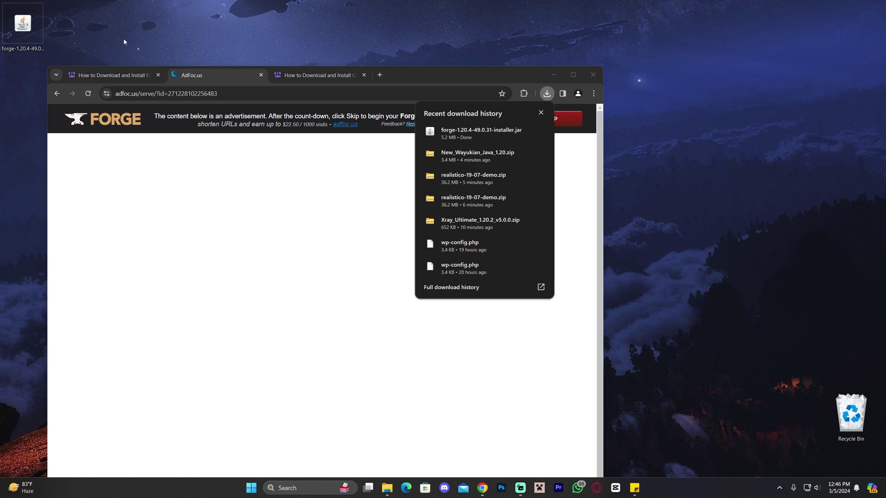
{"action": "left_click_drag", "start_coordinate": [22, 25], "coordinate": [770, 161]}
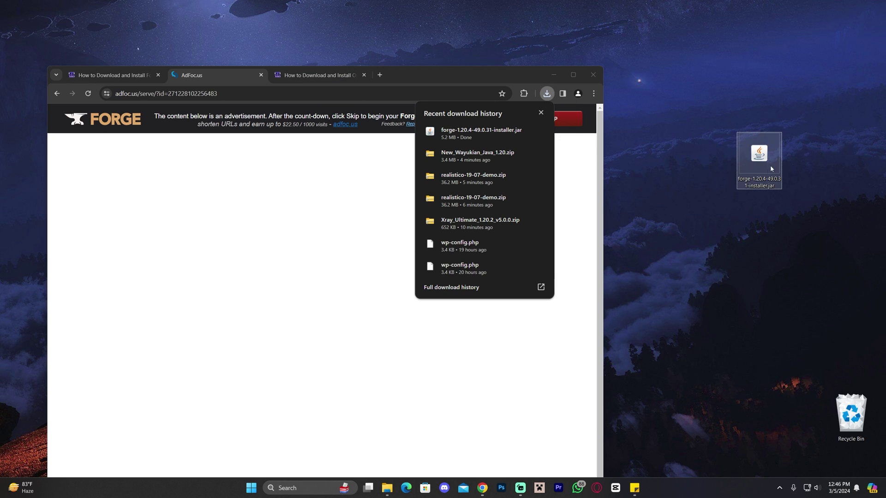
{"action": "left_click", "coordinate": [574, 75]}
- Switch to the OptiFine guide and close the Forge guide and ad tabs
{"action": "left_click", "coordinate": [234, 4]}
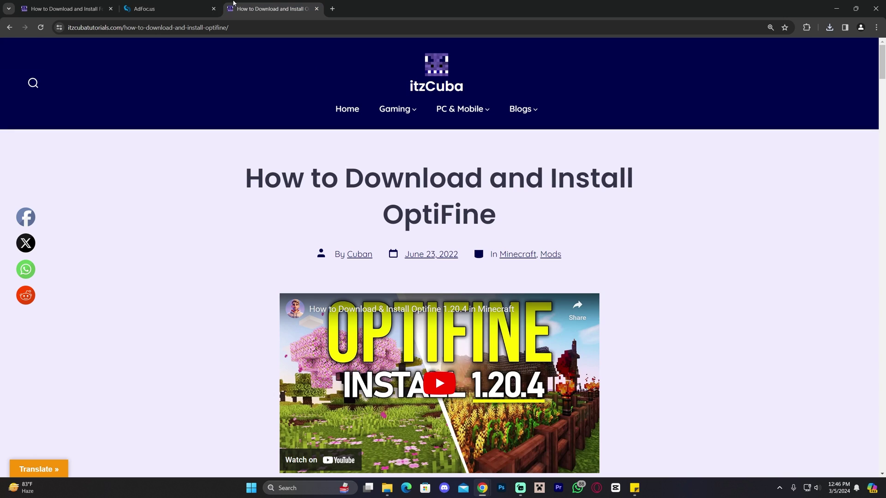
{"action": "left_click", "coordinate": [111, 9]}
{"action": "left_click", "coordinate": [110, 9]}
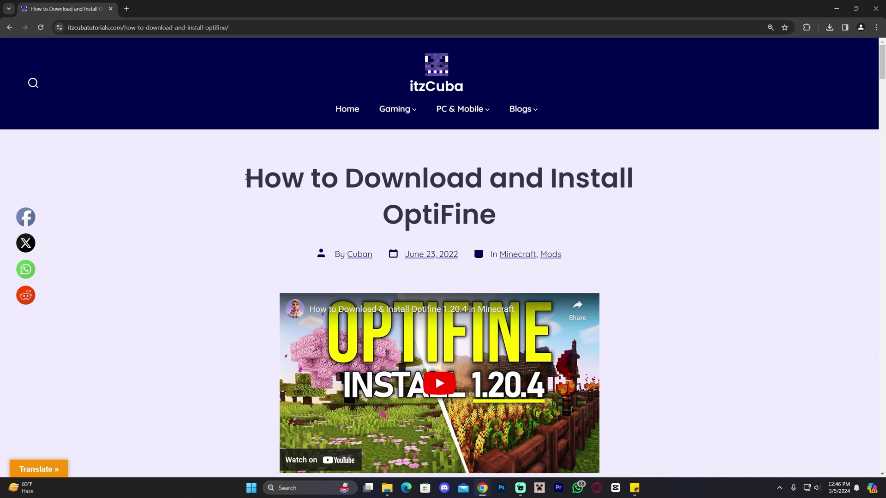
{"action": "left_click_drag", "start_coordinate": [246, 177], "coordinate": [498, 215]}
{"action": "left_click", "coordinate": [505, 216]}
{"action": "scroll", "coordinate": [668, 217], "scroll_direction": "down", "scroll_amount": 20}
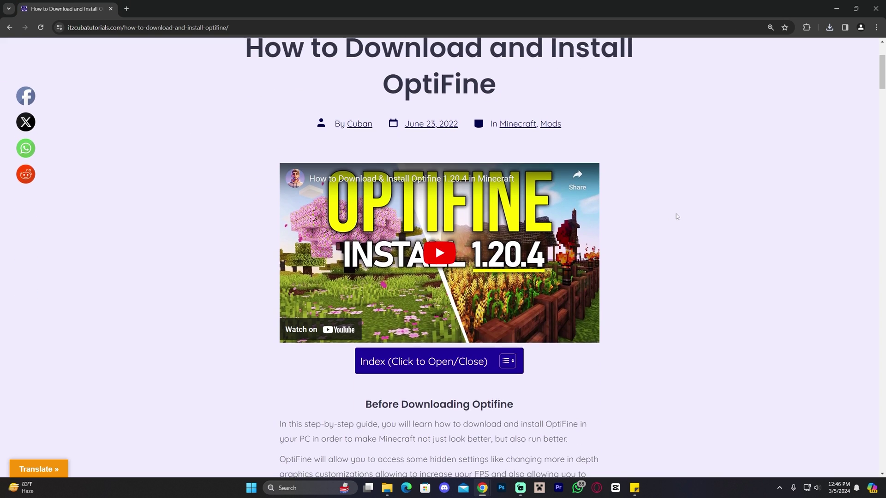
{"action": "scroll", "coordinate": [686, 220], "scroll_direction": "down", "scroll_amount": 5}
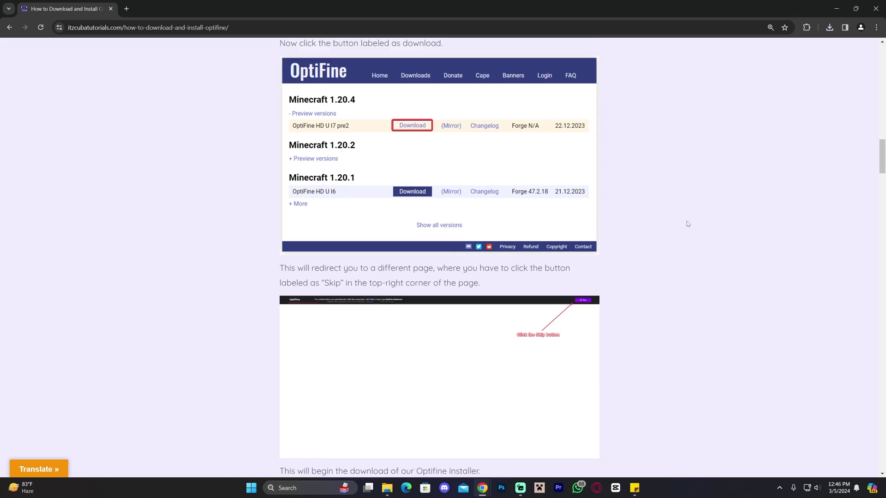
{"action": "scroll", "coordinate": [692, 226], "scroll_direction": "up", "scroll_amount": 15}
{"action": "scroll", "coordinate": [678, 238], "scroll_direction": "up", "scroll_amount": 1}
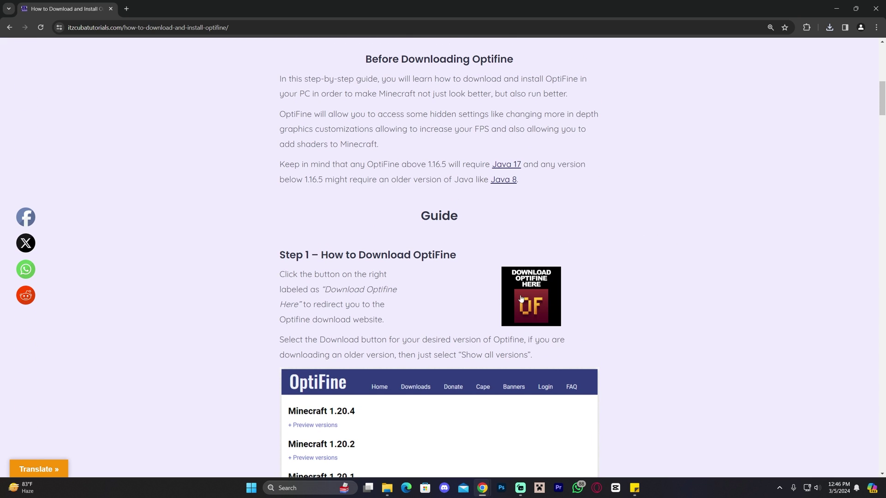
- Scroll to Step 1 and open optifine.net/downloads from the 'Download OptiFine Here' image
{"action": "left_click_drag", "start_coordinate": [472, 252], "coordinate": [342, 255]}
{"action": "left_click", "coordinate": [589, 259]}
{"action": "scroll", "coordinate": [554, 286], "scroll_direction": "down", "scroll_amount": 15}
{"action": "scroll", "coordinate": [625, 277], "scroll_direction": "up", "scroll_amount": 18}
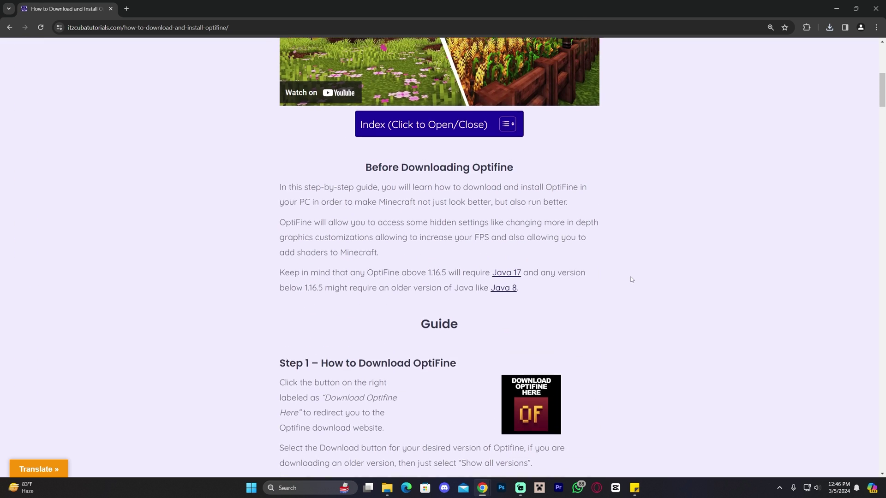
{"action": "scroll", "coordinate": [631, 280], "scroll_direction": "up", "scroll_amount": 3}
{"action": "scroll", "coordinate": [619, 274], "scroll_direction": "down", "scroll_amount": 4}
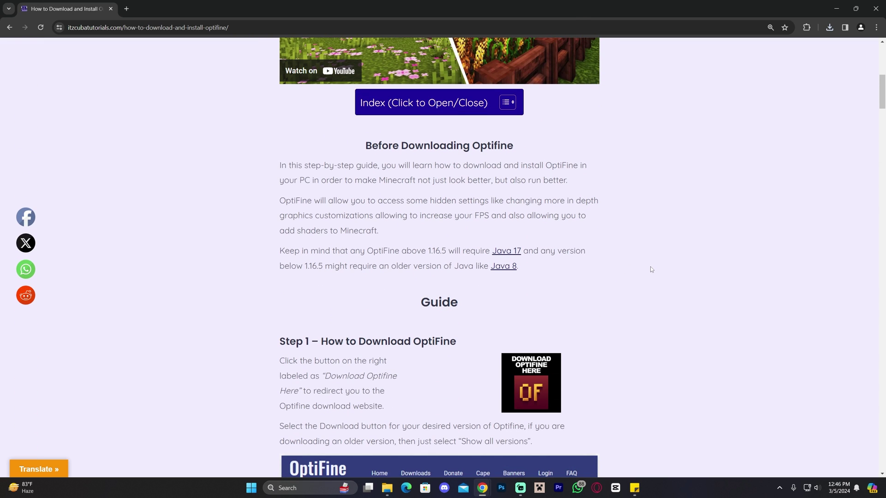
{"action": "scroll", "coordinate": [602, 239], "scroll_direction": "up", "scroll_amount": 5}
{"action": "scroll", "coordinate": [575, 289], "scroll_direction": "down", "scroll_amount": 7}
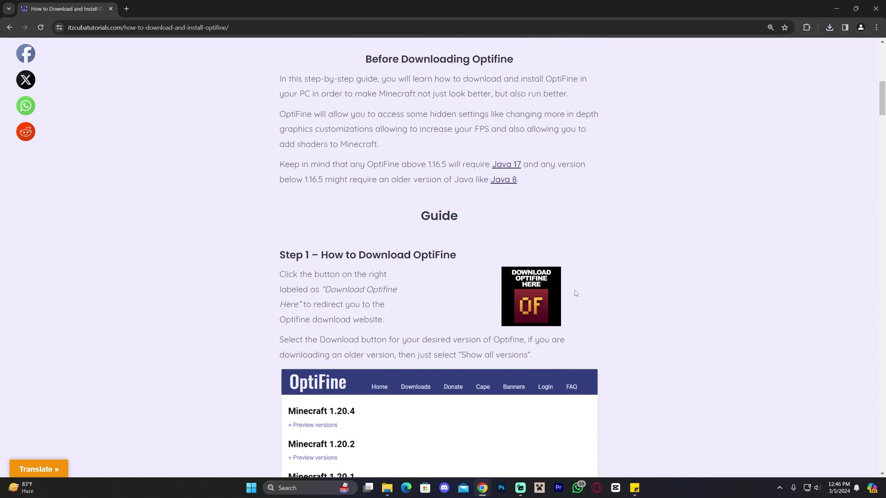
{"action": "left_click", "coordinate": [535, 286]}
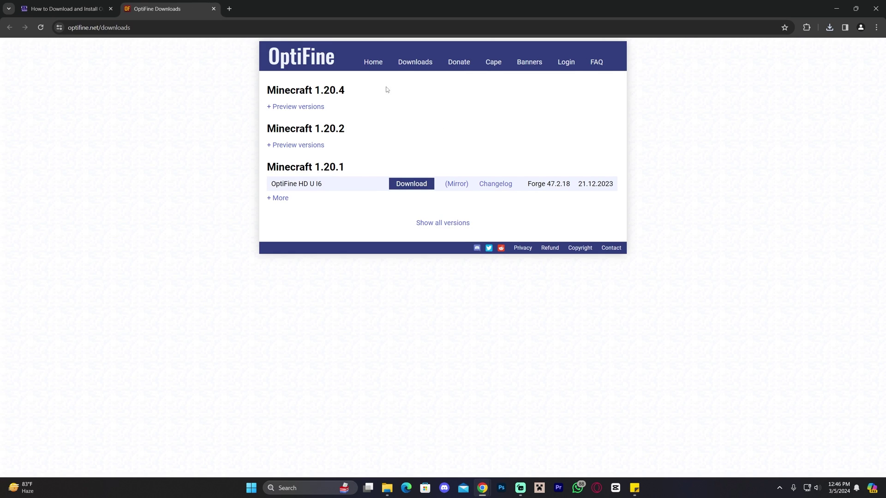
- Find the Minecraft 1.20.4 section and expand its preview versions
{"action": "left_click_drag", "start_coordinate": [387, 90], "coordinate": [267, 90]}
{"action": "left_click", "coordinate": [345, 92]}
{"action": "left_click_drag", "start_coordinate": [344, 94], "coordinate": [307, 90]}
{"action": "left_click", "coordinate": [338, 87]}
{"action": "left_click_drag", "start_coordinate": [339, 95], "coordinate": [278, 90]}
{"action": "left_click", "coordinate": [349, 90]}
{"action": "left_click_drag", "start_coordinate": [376, 95], "coordinate": [276, 91]}
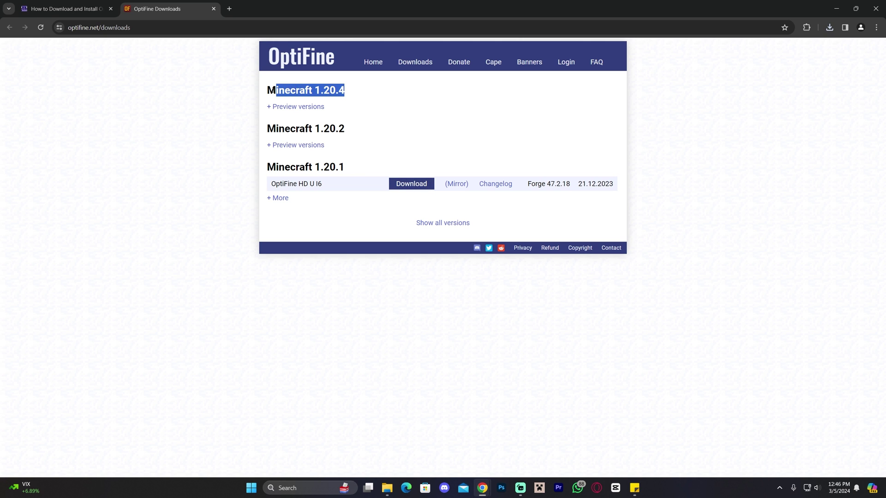
{"action": "left_click_drag", "start_coordinate": [350, 97], "coordinate": [305, 92]}
{"action": "left_click", "coordinate": [305, 92]}
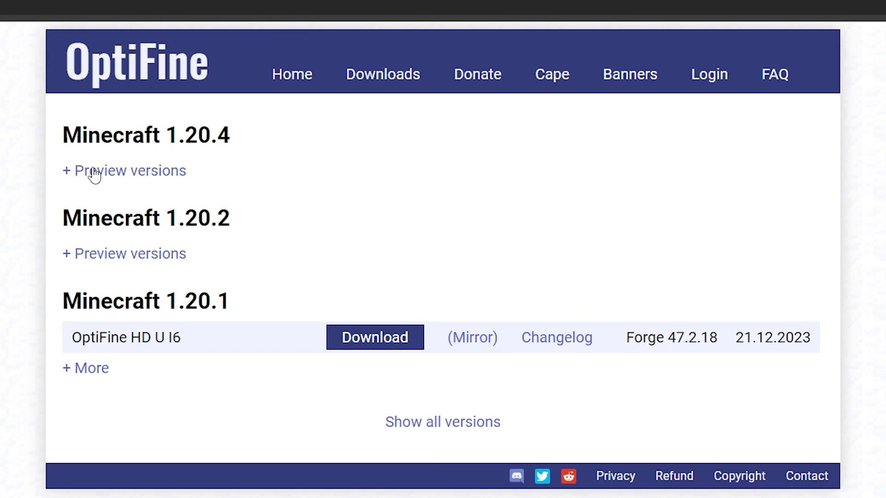
{"action": "left_click", "coordinate": [94, 174]}
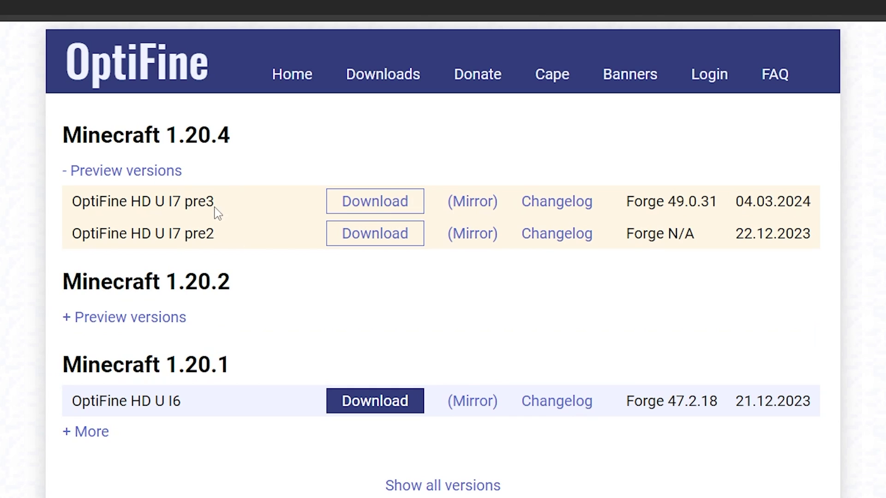
- Check the OptiFine HD U I7 pre3 row and its Forge 49.0.31 requirement
{"action": "left_click_drag", "start_coordinate": [215, 206], "coordinate": [70, 205]}
{"action": "left_click", "coordinate": [157, 207]}
{"action": "double_click", "coordinate": [223, 202]}
{"action": "left_click", "coordinate": [236, 205]}
{"action": "double_click", "coordinate": [217, 201]}
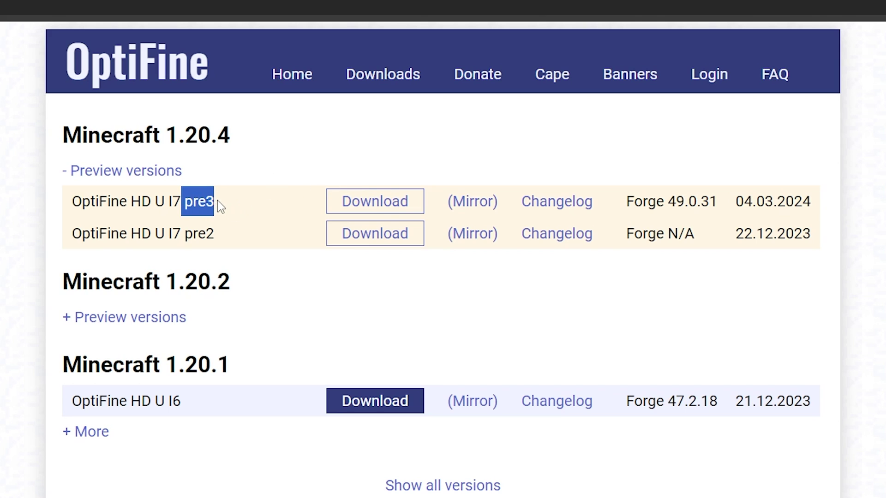
{"action": "left_click", "coordinate": [216, 200]}
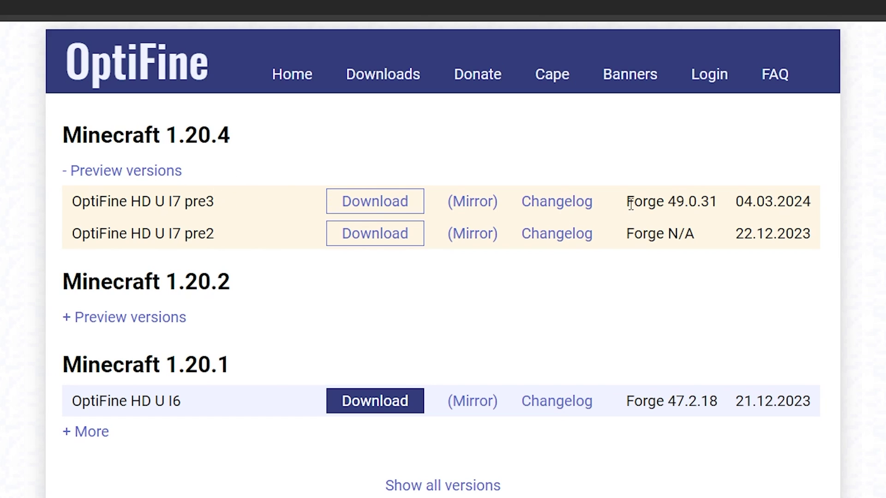
{"action": "left_click_drag", "start_coordinate": [628, 203], "coordinate": [721, 206]}
{"action": "left_click", "coordinate": [610, 236]}
- Compare with pre2 (Forge N/A), then download the pre3 preview through the adloadx page
{"action": "left_click_drag", "start_coordinate": [239, 240], "coordinate": [169, 236]}
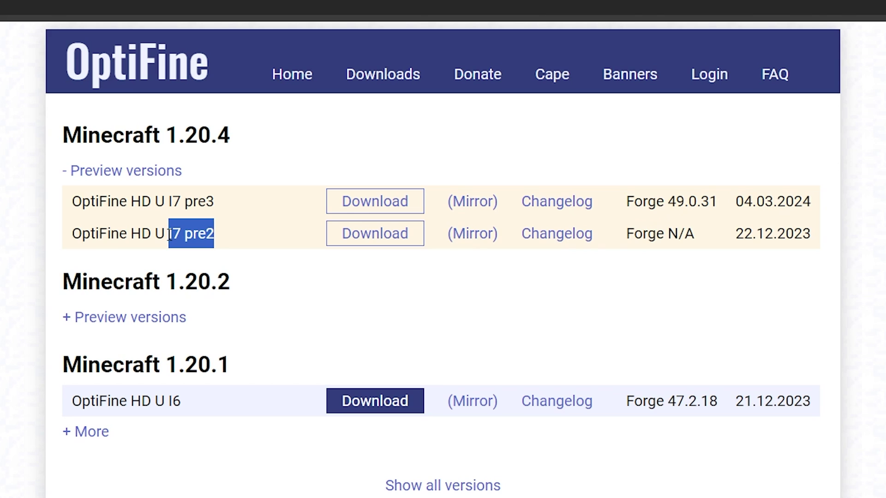
{"action": "left_click", "coordinate": [180, 243]}
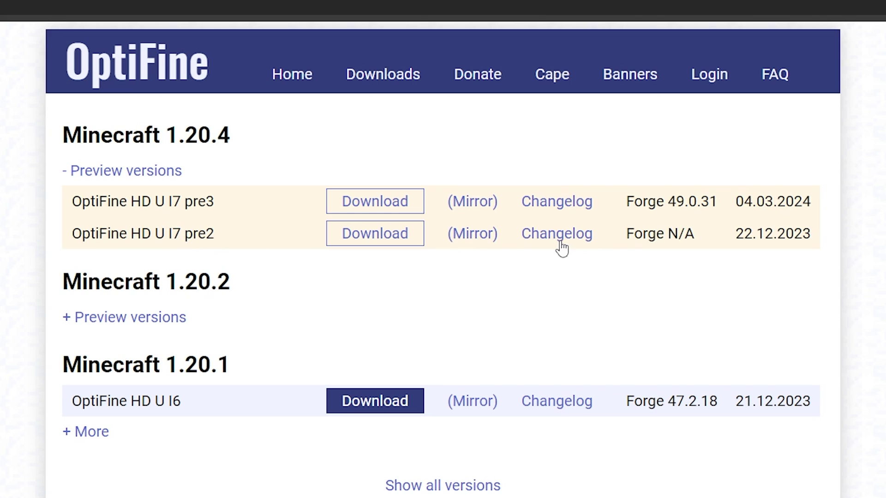
{"action": "left_click_drag", "start_coordinate": [632, 236], "coordinate": [683, 237]}
{"action": "left_click", "coordinate": [704, 243]}
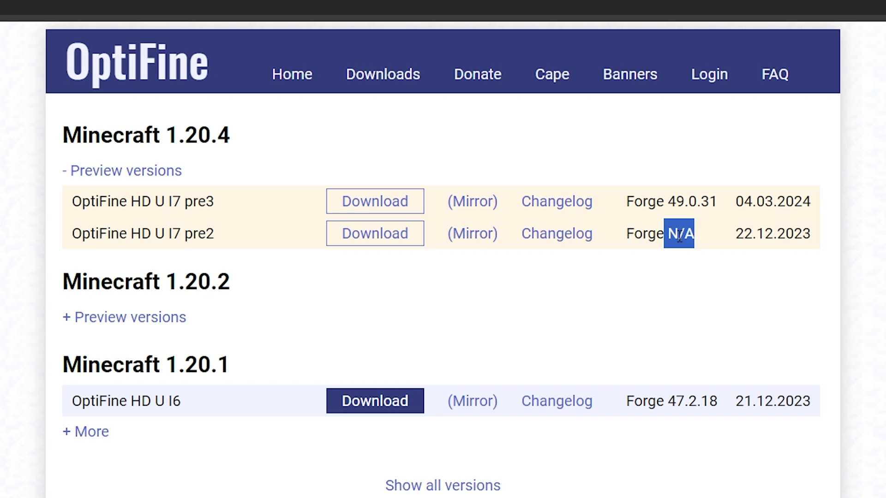
{"action": "left_click_drag", "start_coordinate": [78, 201], "coordinate": [143, 202]}
{"action": "left_click", "coordinate": [136, 204]}
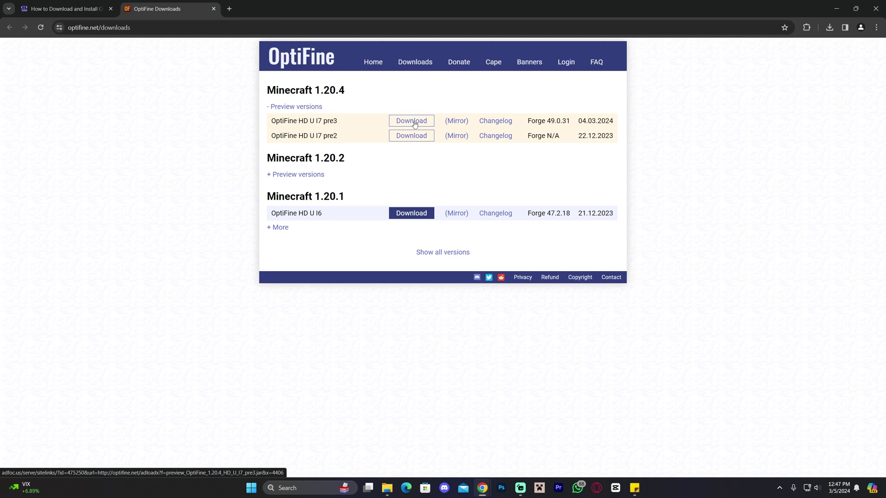
{"action": "left_click", "coordinate": [457, 121]}
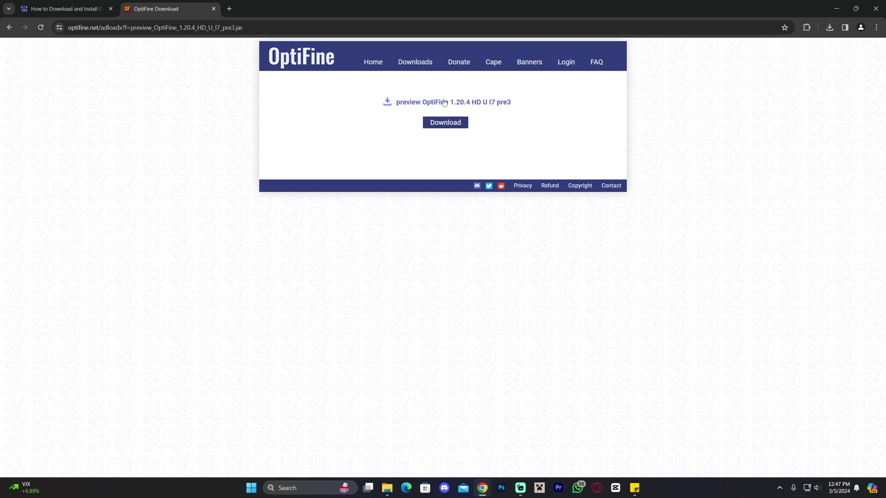
{"action": "left_click", "coordinate": [450, 124]}
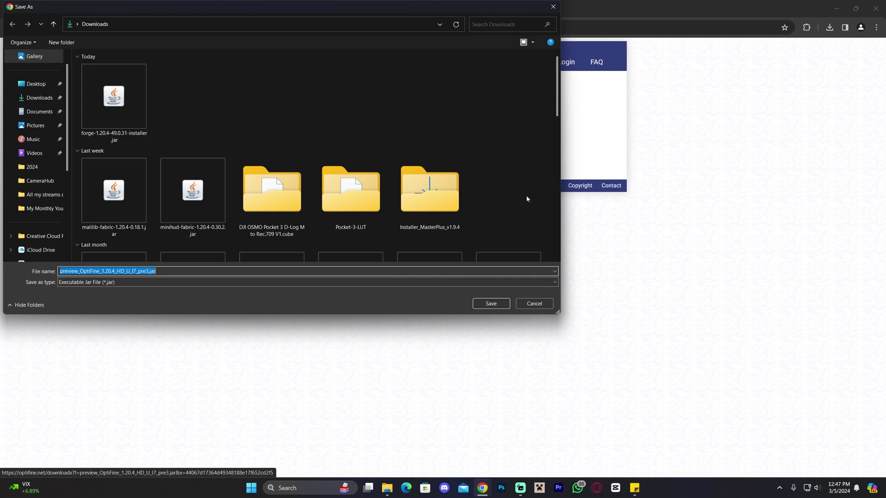
- Save preview_OptiFine_1.20.4_HD_U_I7_pre3.jar, restore Chrome, and confirm the 6.9 MB download finished
{"action": "left_click", "coordinate": [490, 303]}
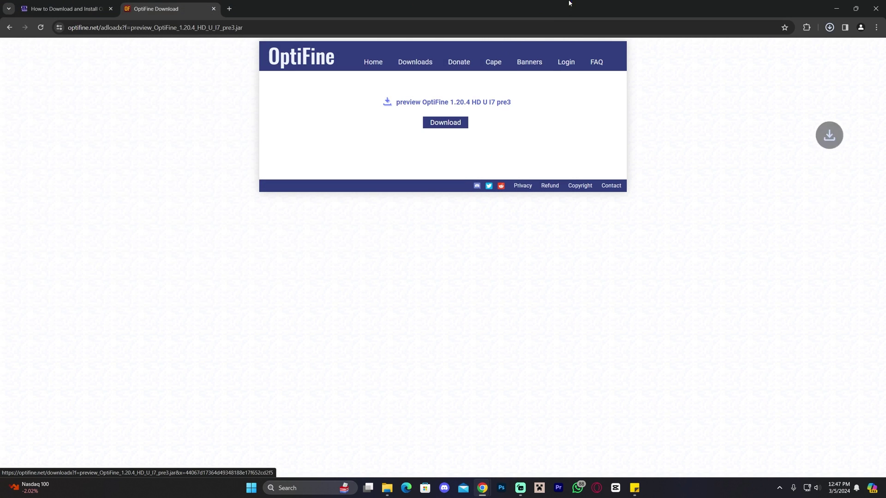
{"action": "double_click", "coordinate": [596, 3]}
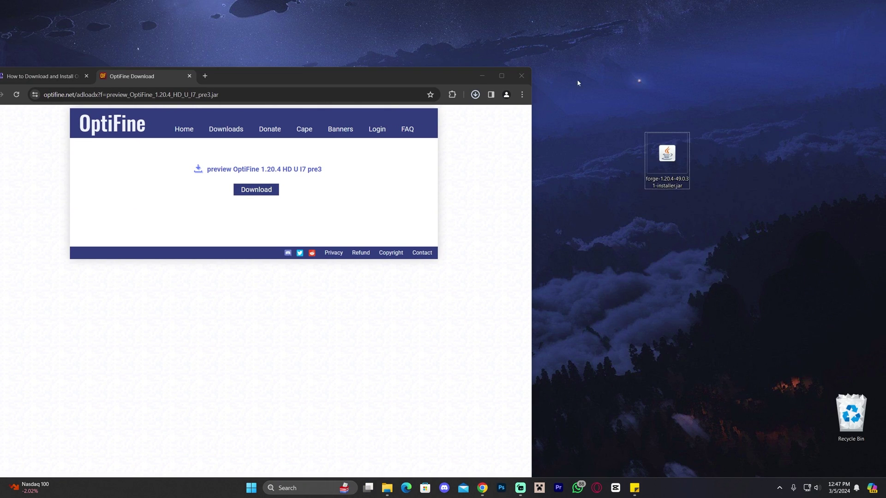
{"action": "left_click", "coordinate": [475, 94]}
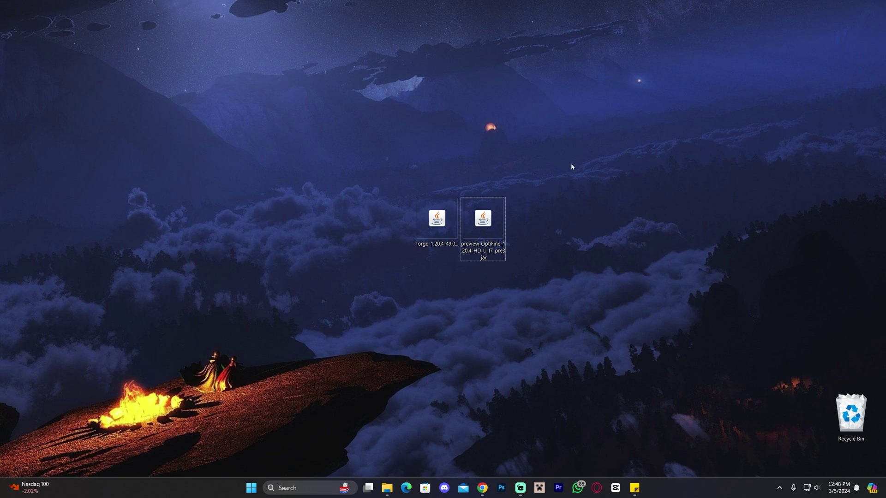
{"action": "left_click_drag", "start_coordinate": [571, 162], "coordinate": [409, 245]}
- Select only the Forge installer jar on the desktop and drag it left of the OptiFine jar
{"action": "key", "text": "Left"}
{"action": "key", "text": "Right"}
{"action": "left_click", "coordinate": [566, 197]}
{"action": "left_click_drag", "start_coordinate": [535, 195], "coordinate": [522, 219]}
{"action": "left_click", "coordinate": [531, 221]}
{"action": "left_click", "coordinate": [465, 250]}
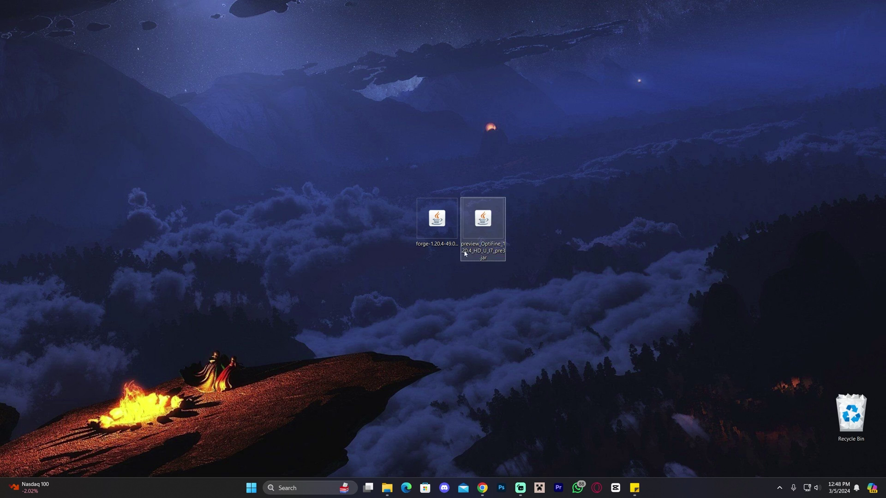
{"action": "left_click", "coordinate": [546, 220]}
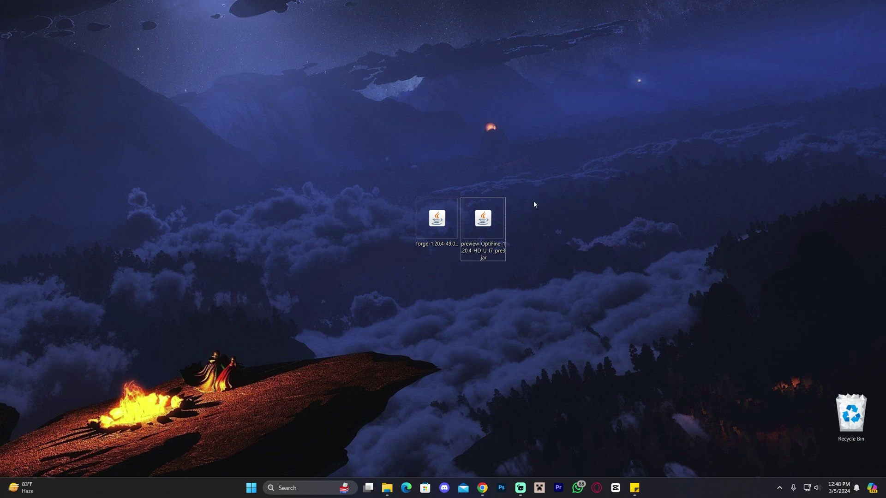
{"action": "left_click_drag", "start_coordinate": [546, 188], "coordinate": [388, 264]}
{"action": "left_click", "coordinate": [439, 237]}
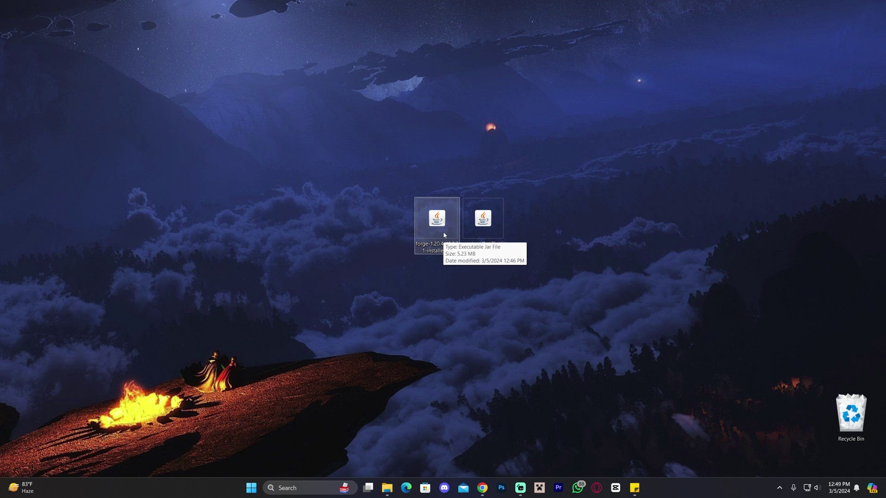
{"action": "left_click_drag", "start_coordinate": [438, 226], "coordinate": [345, 226]}
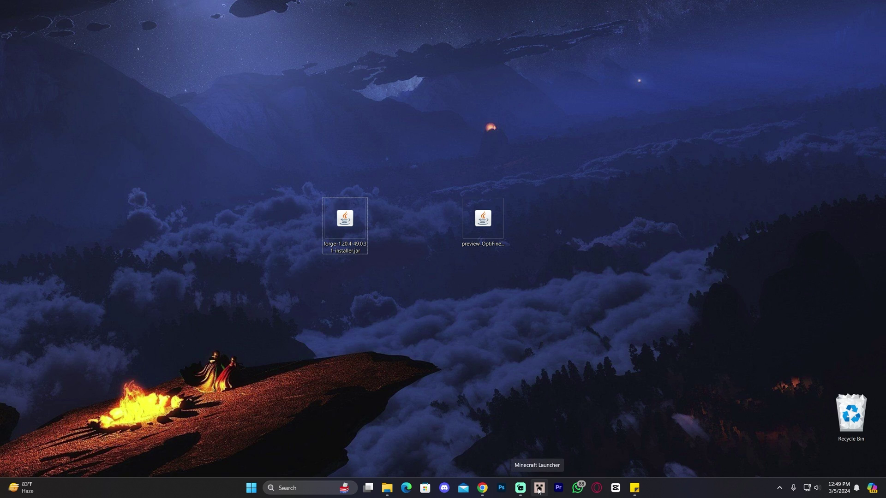
- Launch forge-1.20.4-49.0.31-installer.jar from the desktop, opening the installer with Install client selected
{"action": "double_click", "coordinate": [347, 222]}
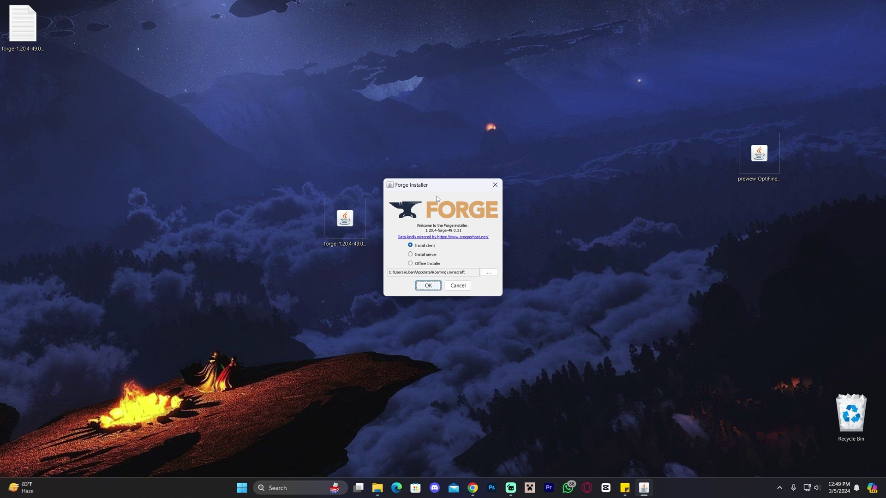
{"action": "left_click_drag", "start_coordinate": [278, 171], "coordinate": [365, 257]}
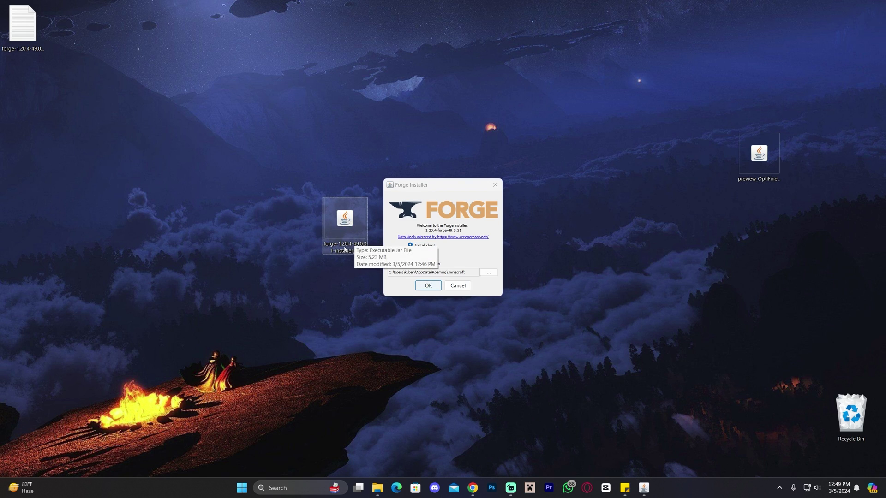
{"action": "left_click_drag", "start_coordinate": [356, 270], "coordinate": [339, 254]}
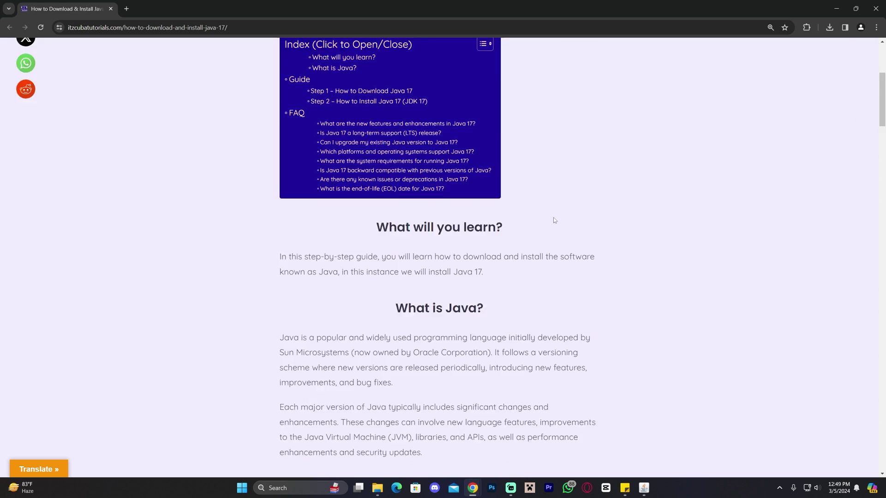
- Open the 'How to Download and Run a Jarfix' guide in a new tab, skim Steps 1–2, then minimize Chrome
{"action": "scroll", "coordinate": [635, 189], "scroll_direction": "down", "scroll_amount": 20}
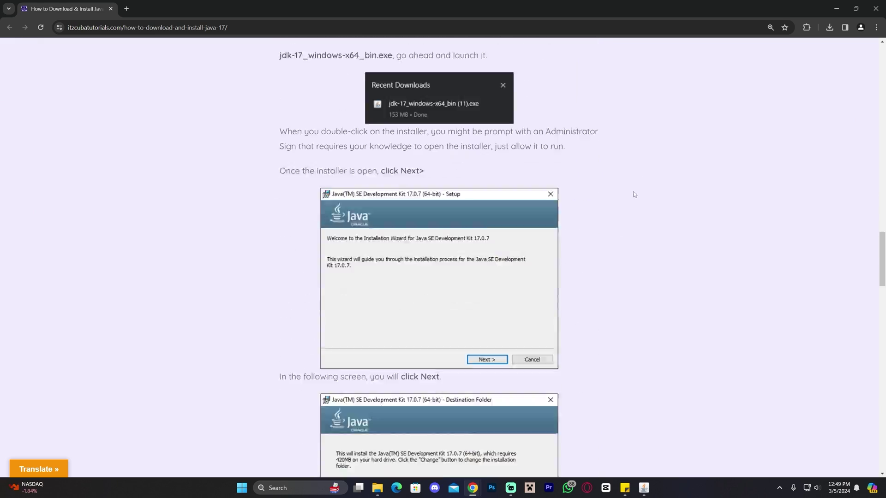
{"action": "left_click", "coordinate": [520, 297]}
{"action": "scroll", "coordinate": [556, 193], "scroll_direction": "down", "scroll_amount": 5}
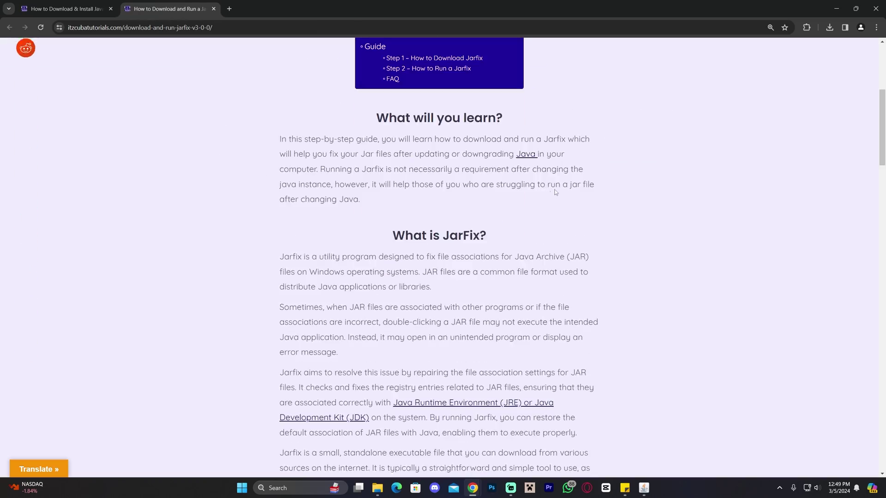
{"action": "scroll", "coordinate": [556, 193], "scroll_direction": "down", "scroll_amount": 20}
{"action": "scroll", "coordinate": [559, 132], "scroll_direction": "up", "scroll_amount": 14}
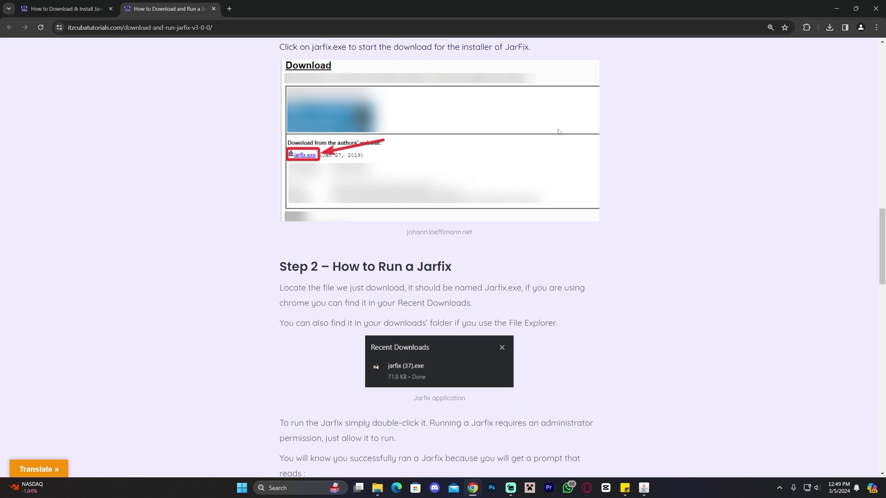
{"action": "scroll", "coordinate": [486, 187], "scroll_direction": "up", "scroll_amount": 20}
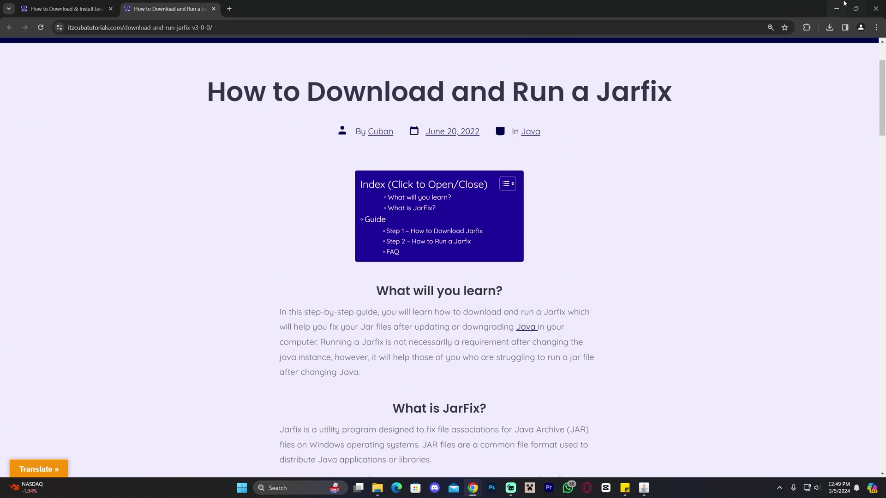
{"action": "left_click", "coordinate": [844, 4]}
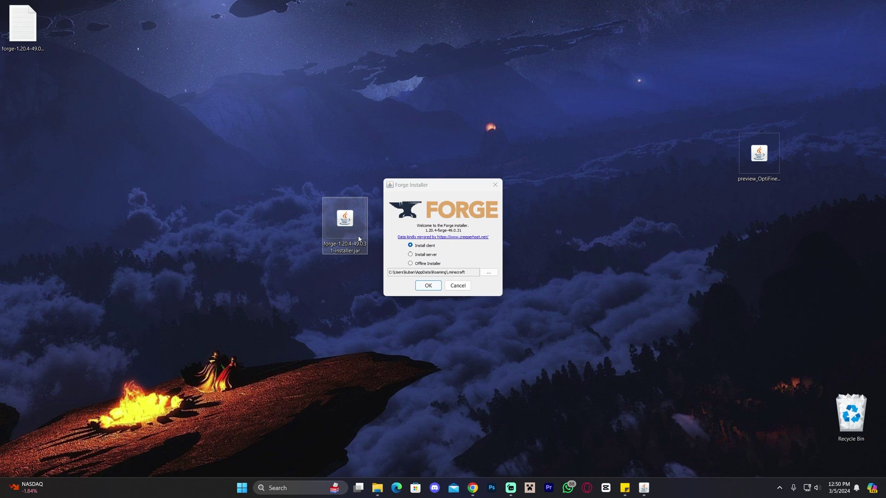
- Refocus the Forge Installer and confirm OK to install the 1.20.4-forge-49.0.31 client into .minecraft
{"action": "left_click", "coordinate": [421, 189]}
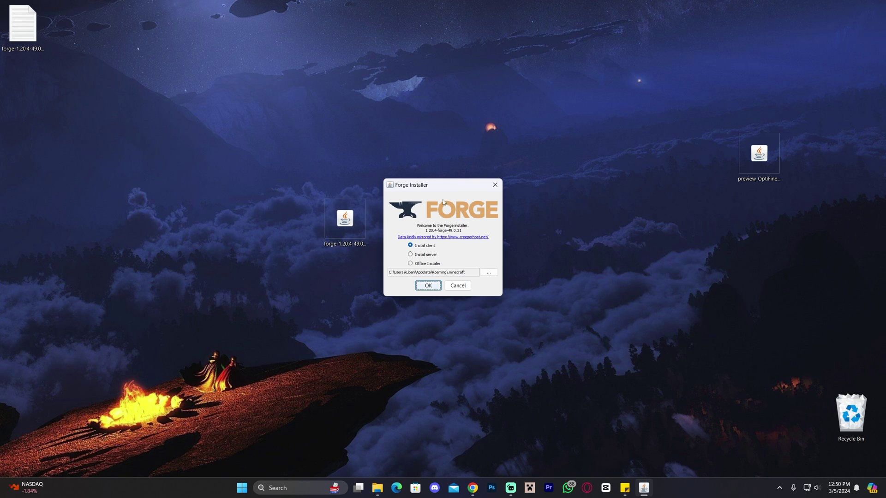
{"action": "left_click", "coordinate": [428, 286]}
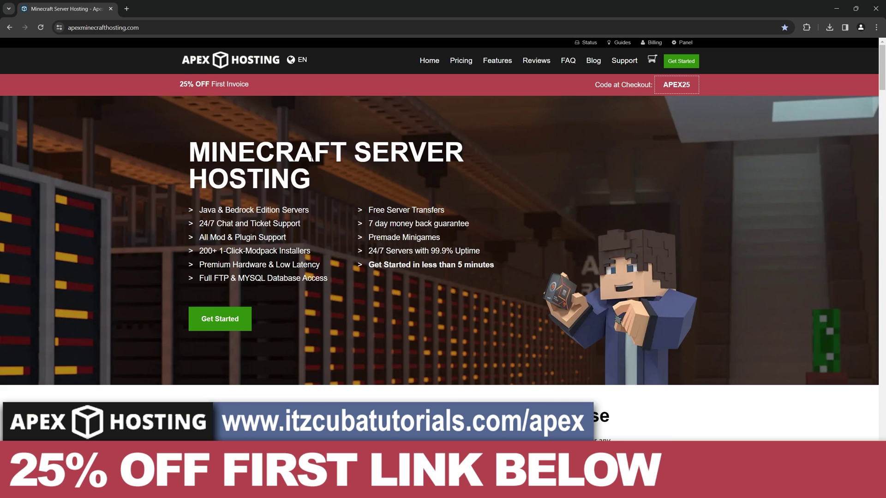
{"action": "scroll", "coordinate": [471, 174], "scroll_direction": "down", "scroll_amount": 15}
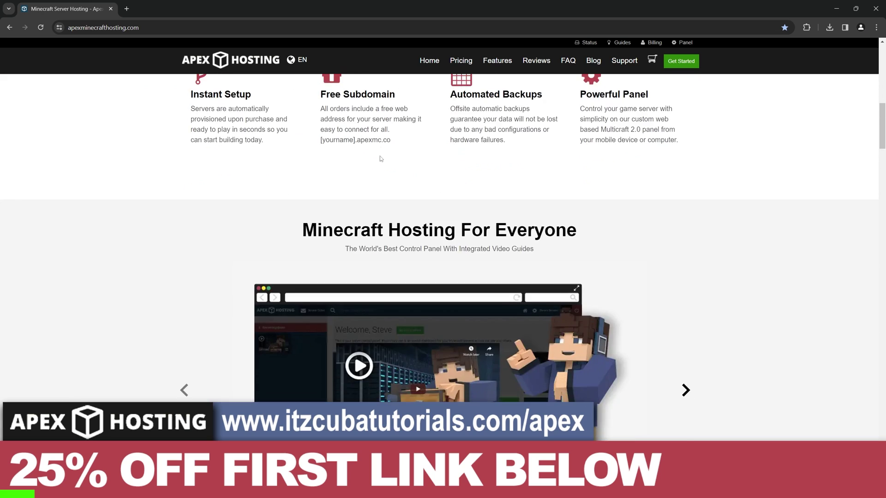
{"action": "scroll", "coordinate": [470, 174], "scroll_direction": "down", "scroll_amount": 5}
{"action": "scroll", "coordinate": [696, 277], "scroll_direction": "up", "scroll_amount": 20}
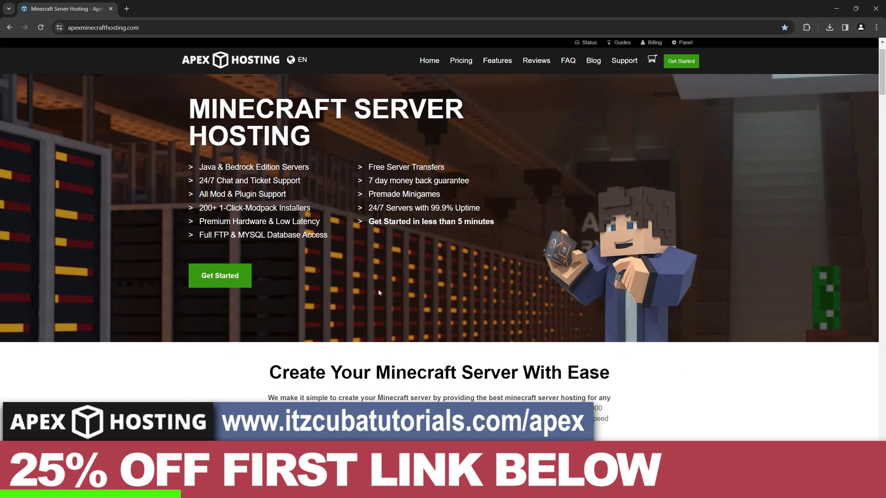
{"action": "scroll", "coordinate": [378, 292], "scroll_direction": "down", "scroll_amount": 2}
{"action": "scroll", "coordinate": [381, 265], "scroll_direction": "up", "scroll_amount": 3}
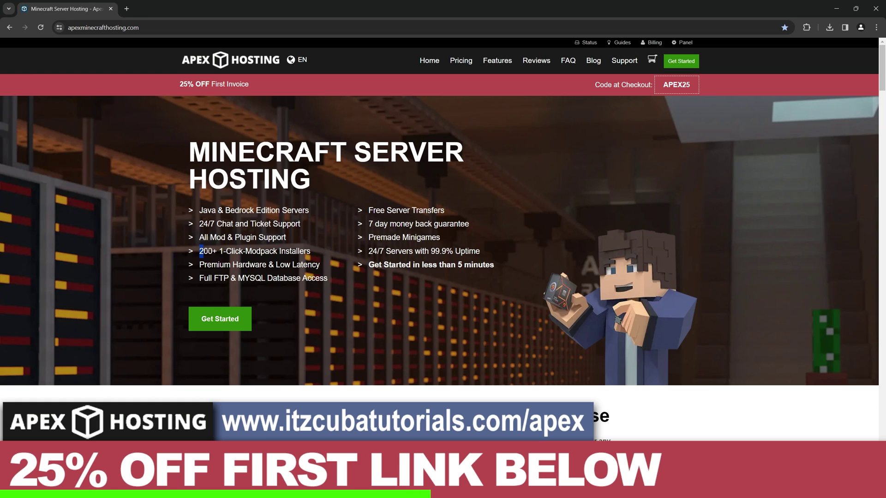
{"action": "left_click_drag", "start_coordinate": [203, 254], "coordinate": [221, 254]}
{"action": "left_click", "coordinate": [221, 253]}
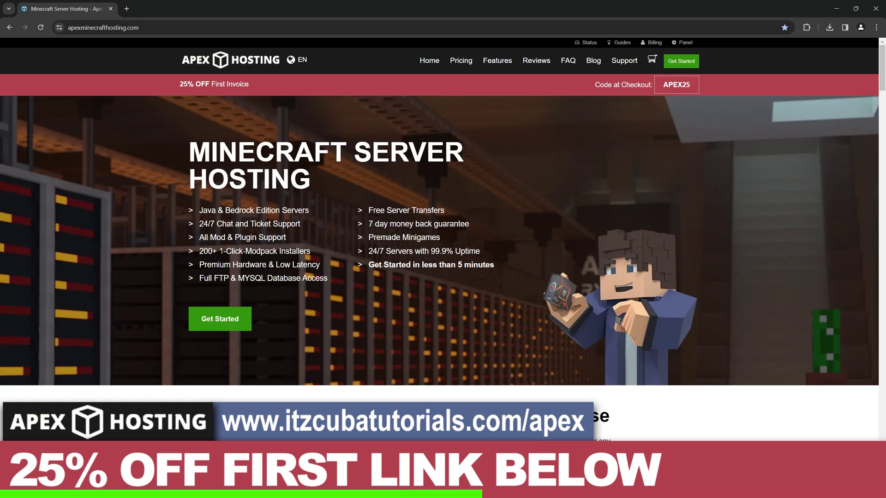
{"action": "left_click", "coordinate": [221, 254]}
{"action": "left_click_drag", "start_coordinate": [199, 224], "coordinate": [214, 224]}
{"action": "left_click", "coordinate": [215, 224]}
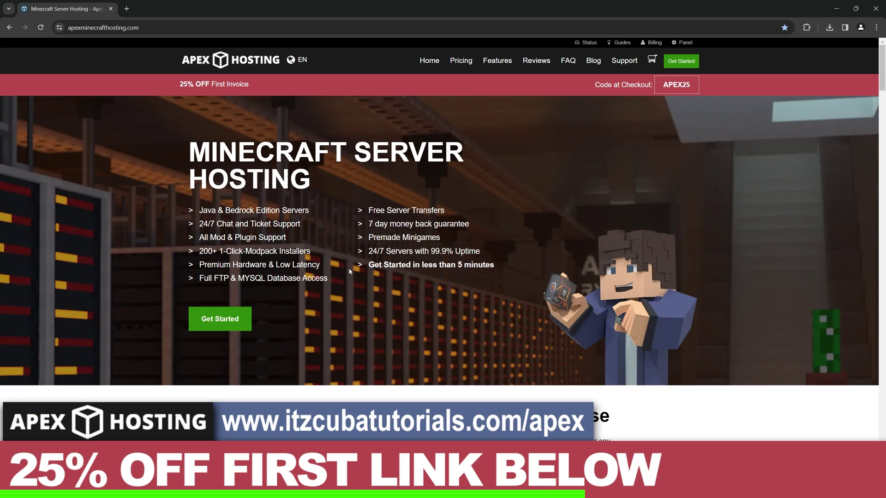
{"action": "scroll", "coordinate": [349, 272], "scroll_direction": "down", "scroll_amount": 6}
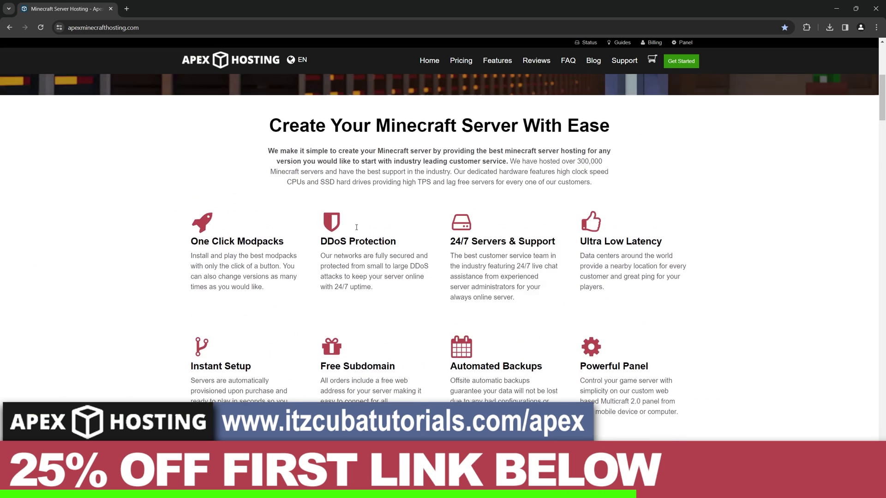
{"action": "scroll", "coordinate": [356, 227], "scroll_direction": "up", "scroll_amount": 5}
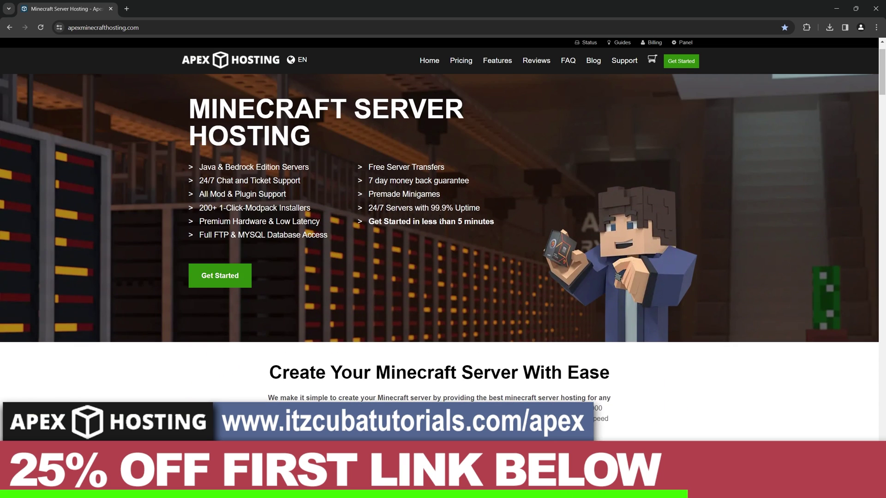
{"action": "scroll", "coordinate": [438, 219], "scroll_direction": "down", "scroll_amount": 2}
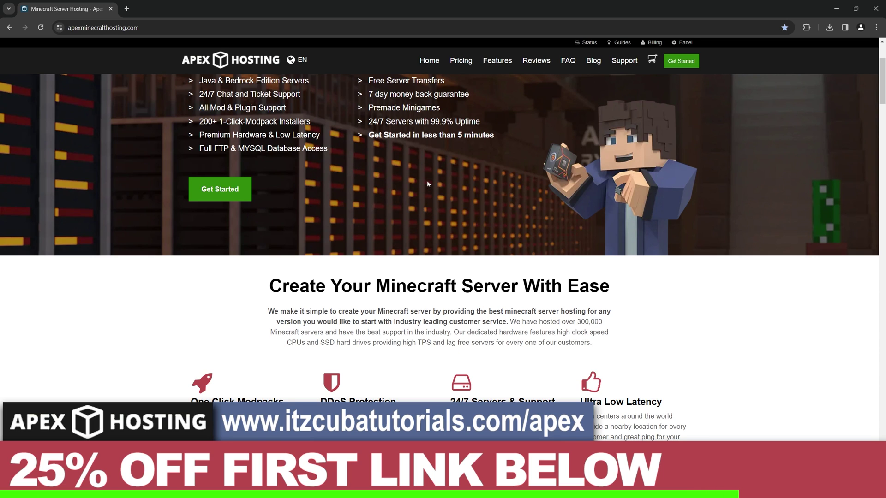
{"action": "scroll", "coordinate": [427, 184], "scroll_direction": "up", "scroll_amount": 3}
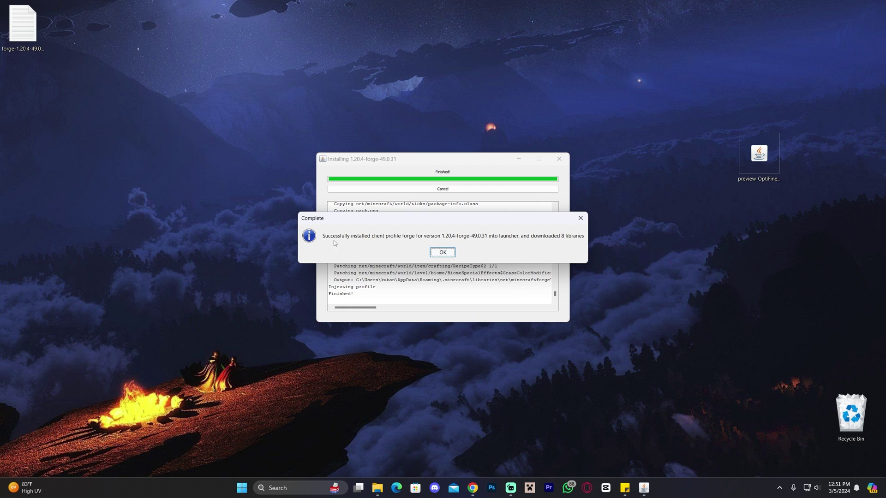
- Dismiss the install-complete message and delete the Forge installer jar from the desktop
{"action": "left_click", "coordinate": [442, 253]}
{"action": "left_click_drag", "start_coordinate": [439, 266], "coordinate": [366, 221]}
{"action": "key", "text": "Delete"}
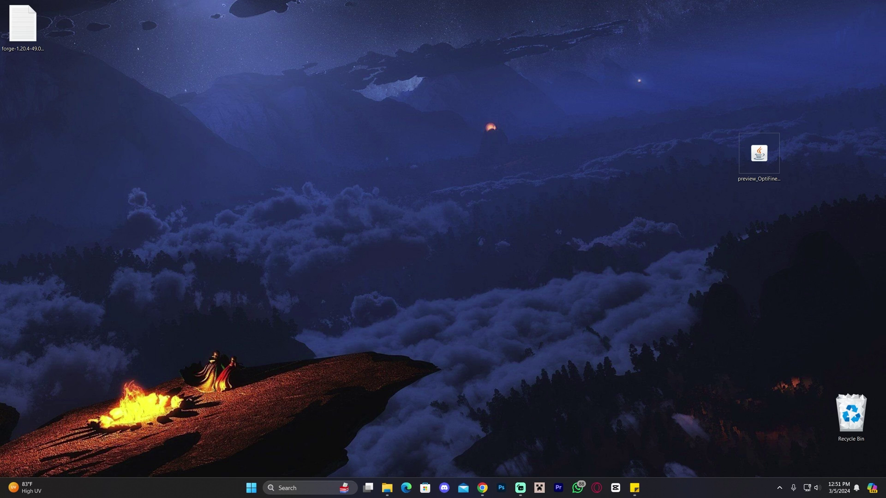
- Delete the installer log file and move the OptiFine jar to mid-desktop
{"action": "left_click_drag", "start_coordinate": [26, 26], "coordinate": [256, 155]}
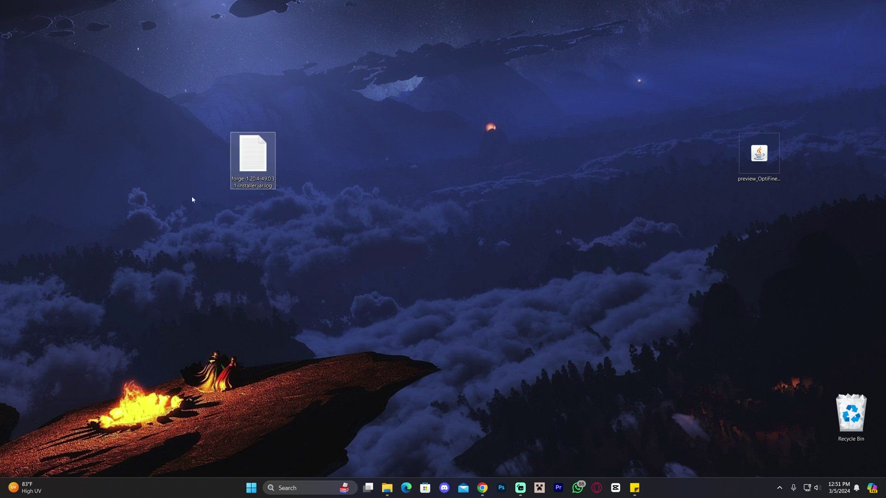
{"action": "key", "text": "Delete"}
{"action": "left_click_drag", "start_coordinate": [760, 154], "coordinate": [162, 222]}
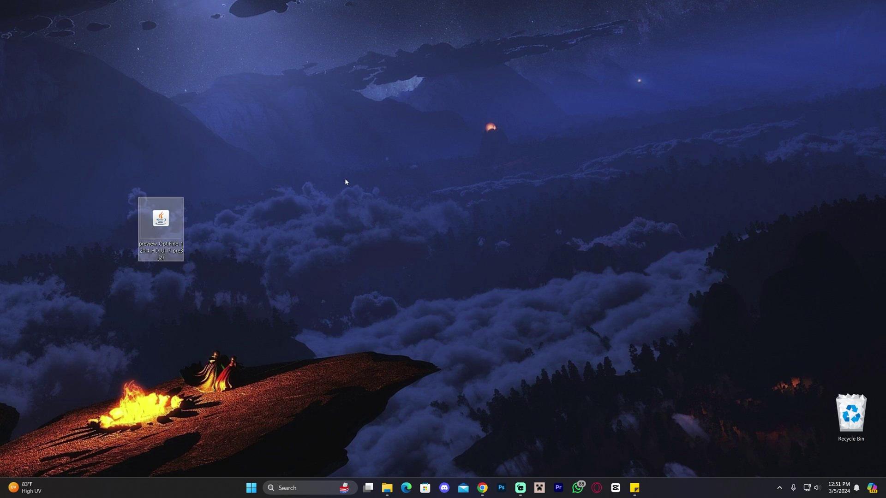
- Launch Minecraft Launcher and select the forge profile in the version dropdown
{"action": "left_click", "coordinate": [540, 486]}
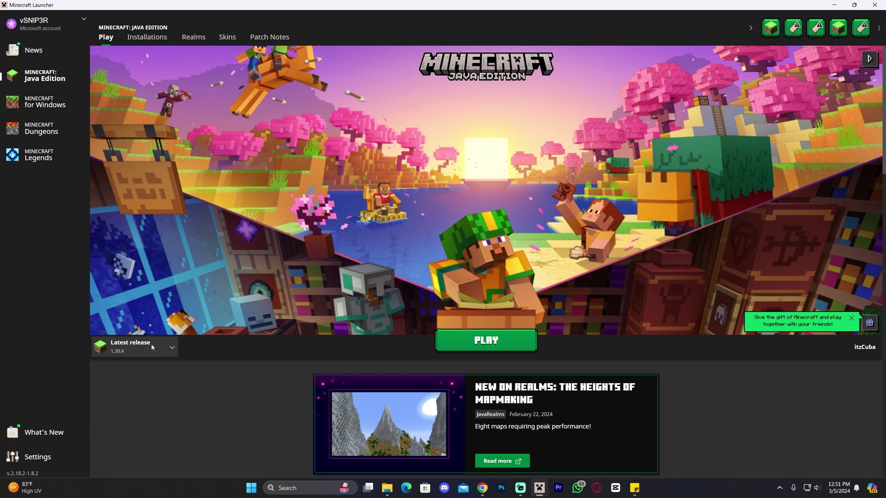
{"action": "left_click", "coordinate": [152, 344]}
{"action": "left_click", "coordinate": [130, 272]}
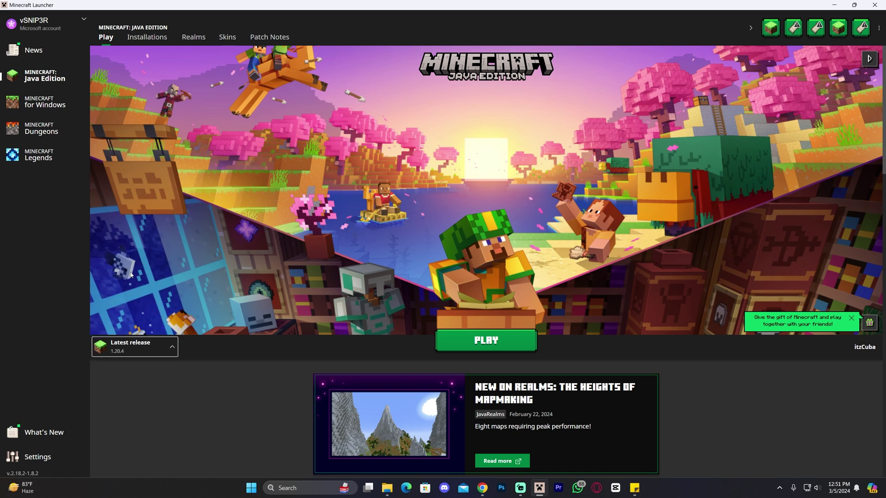
{"action": "left_click", "coordinate": [160, 348]}
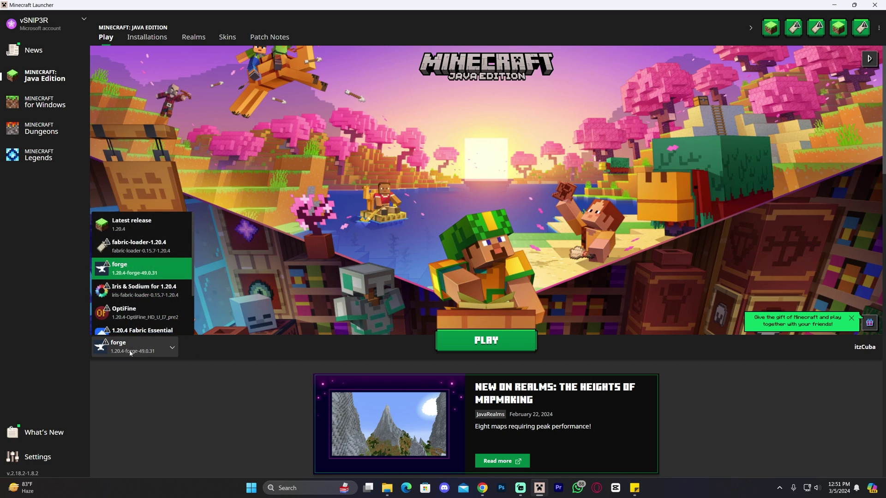
{"action": "left_click", "coordinate": [130, 262]}
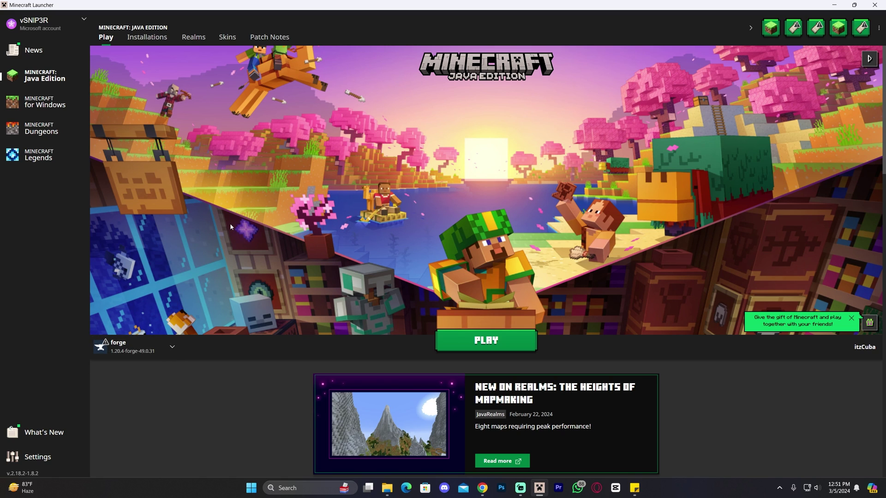
- View the Installations list, then draft a 1.20.4-forge-49.0.31 installation and cancel it
{"action": "left_click", "coordinate": [146, 38]}
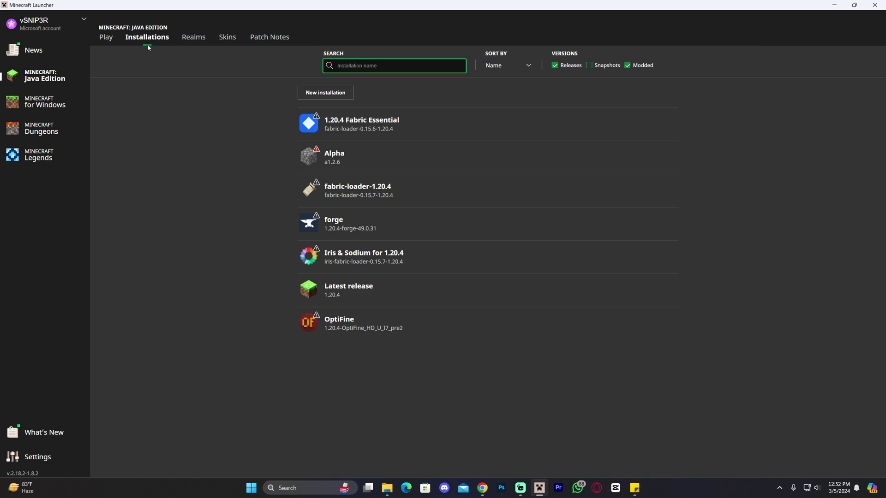
{"action": "left_click", "coordinate": [628, 66]}
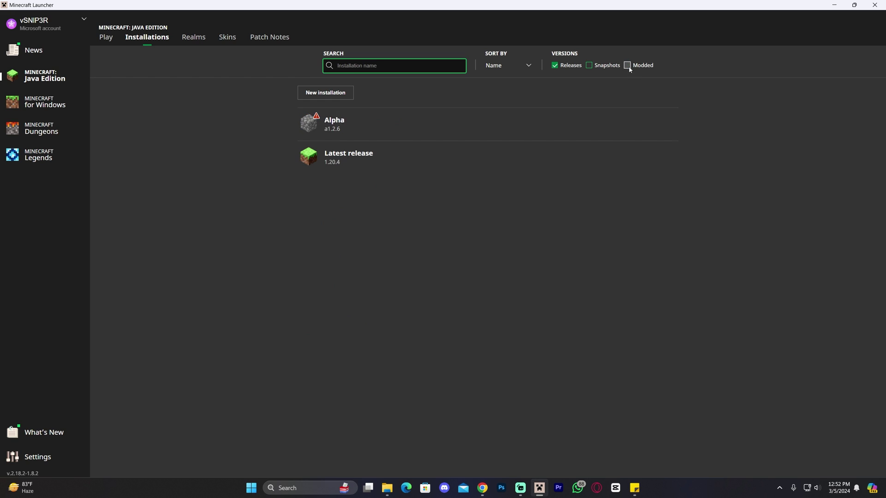
{"action": "left_click", "coordinate": [629, 67]}
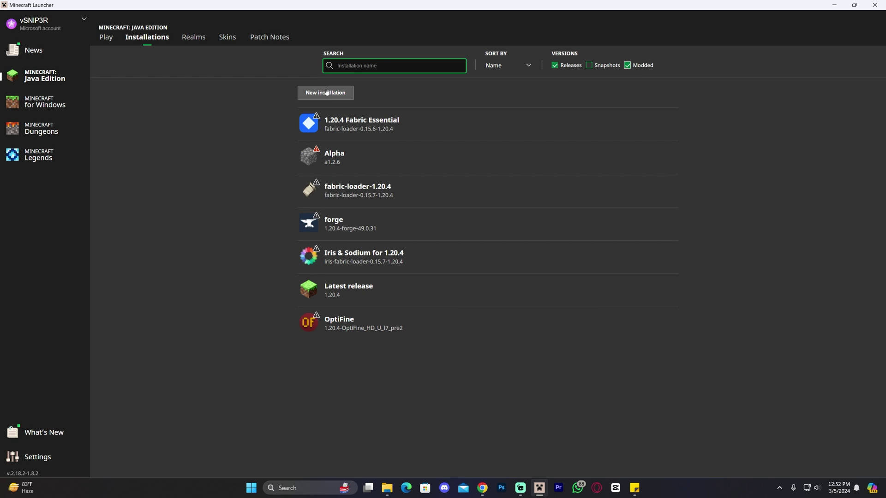
{"action": "left_click", "coordinate": [327, 93]}
{"action": "left_click", "coordinate": [364, 126]}
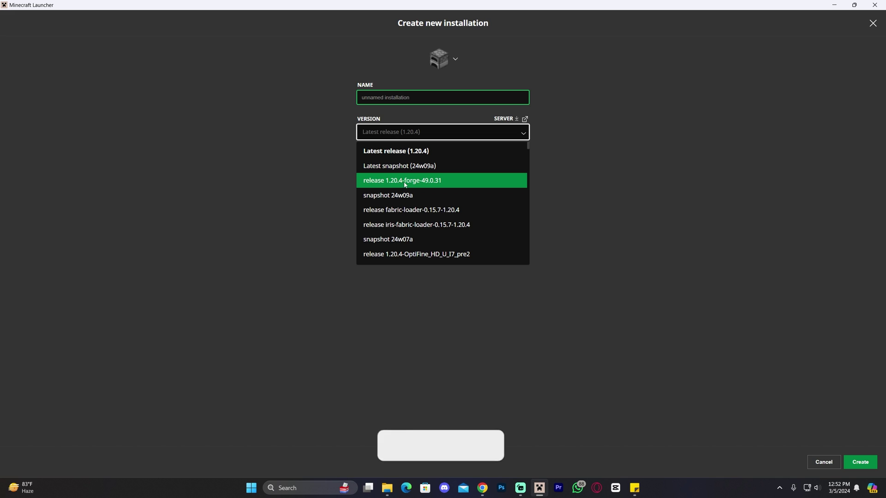
{"action": "left_click", "coordinate": [368, 181]}
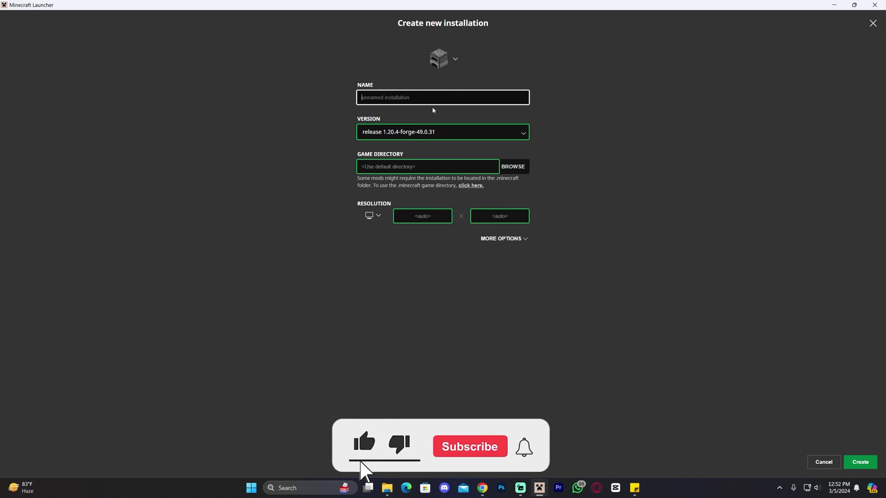
{"action": "left_click", "coordinate": [824, 462]}
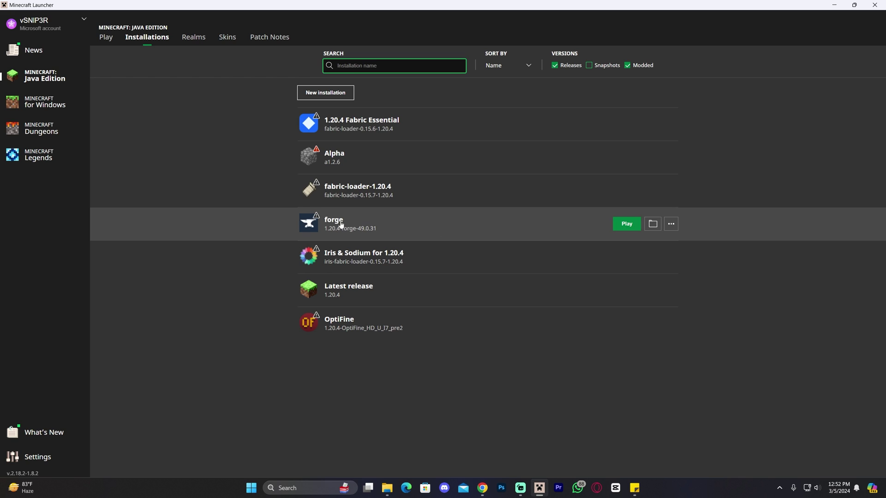
- Open the forge installation's .minecraft folder and arrange the Explorer window
{"action": "left_click", "coordinate": [652, 223]}
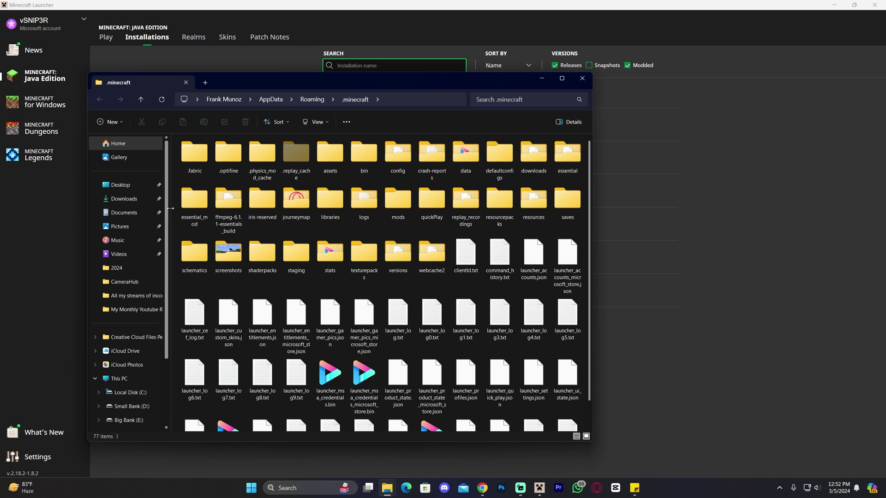
{"action": "left_click_drag", "start_coordinate": [169, 217], "coordinate": [109, 216]}
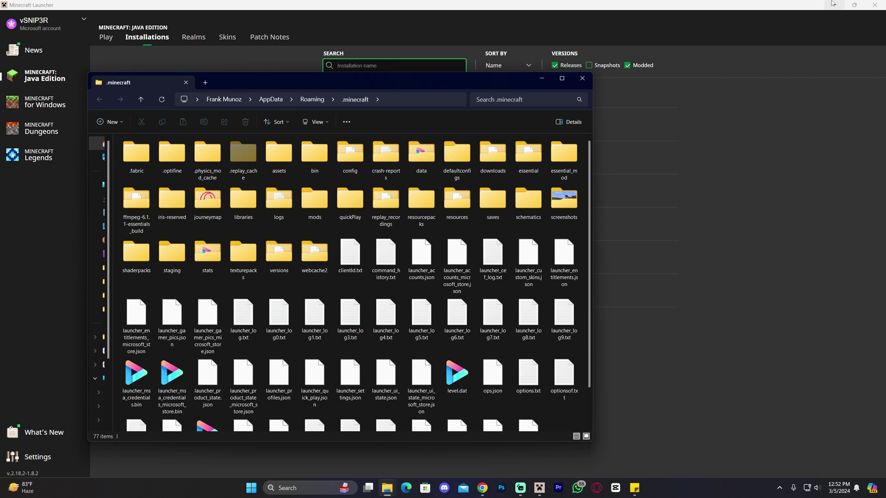
{"action": "left_click", "coordinate": [835, 4]}
{"action": "left_click_drag", "start_coordinate": [467, 81], "coordinate": [676, 53]}
- Delete the old mods folder from .minecraft
{"action": "left_click", "coordinate": [517, 183]}
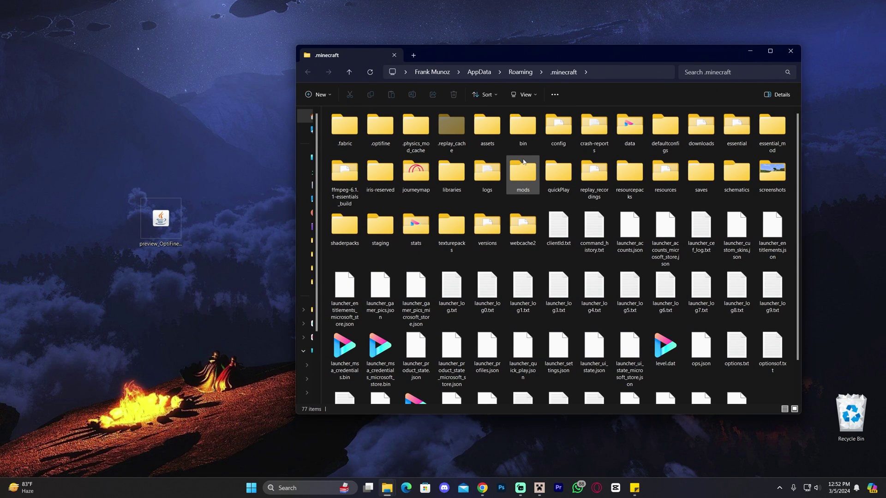
{"action": "double_click", "coordinate": [524, 193]}
{"action": "key", "text": "alt+Left"}
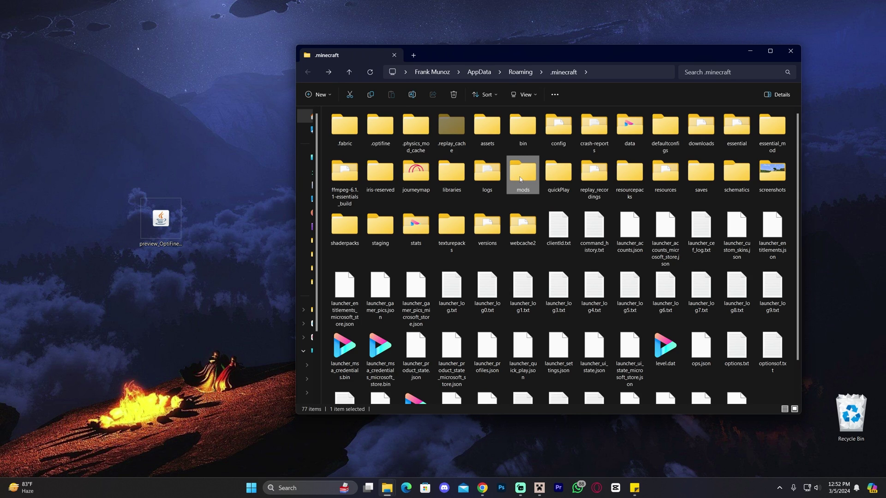
{"action": "key", "text": "Delete"}
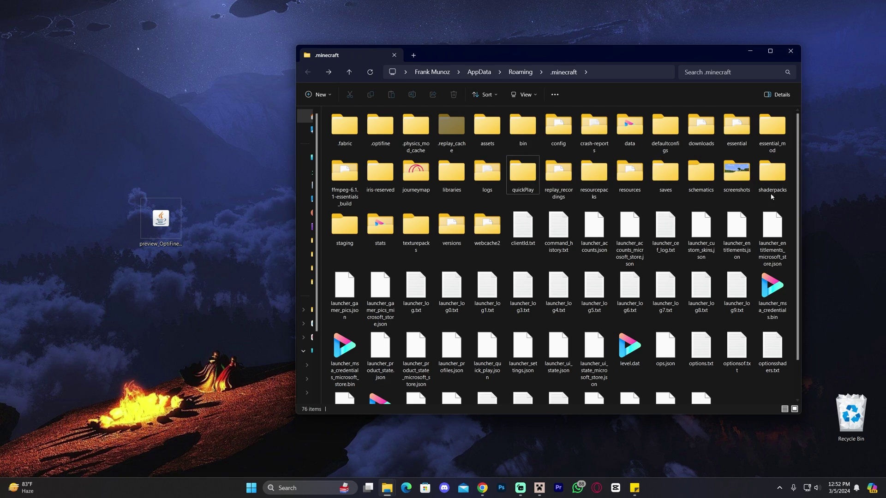
- Create a new folder named 'mods' in .minecraft and open it
{"action": "right_click", "coordinate": [502, 151]}
{"action": "mouse_move", "coordinate": [570, 221]}
{"action": "left_click", "coordinate": [637, 221]}
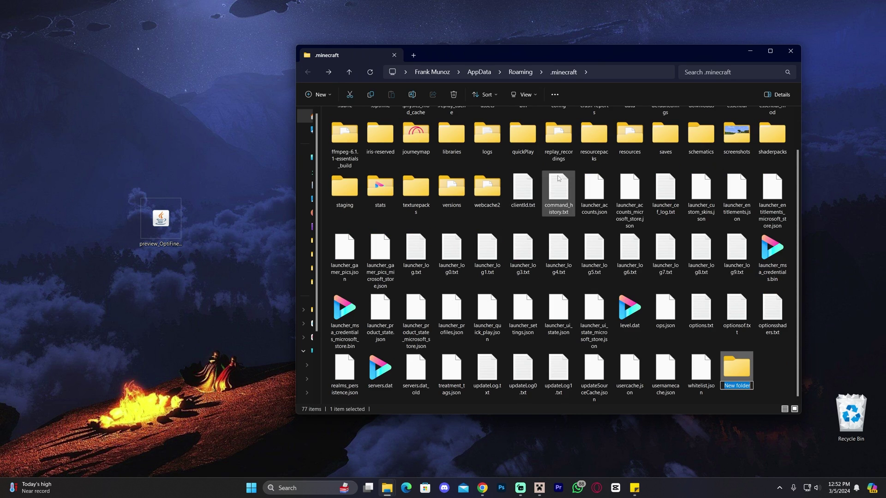
{"action": "type", "text": "mo"}
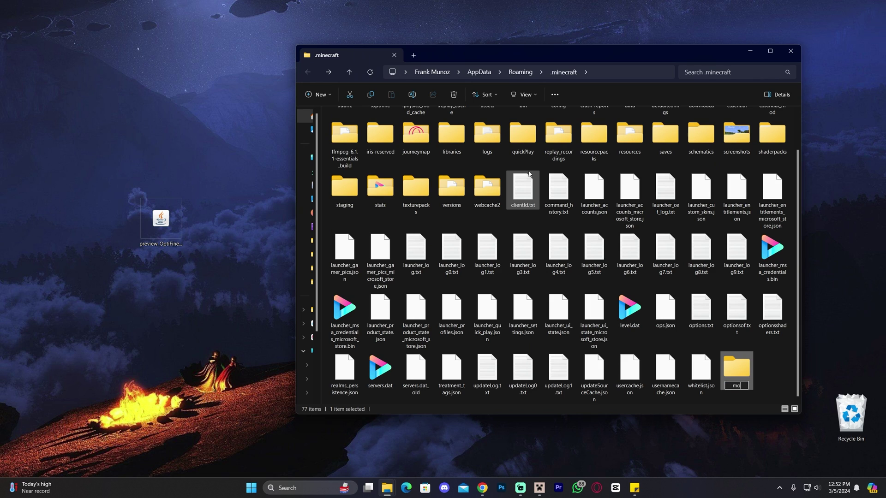
{"action": "type", "text": "ds"}
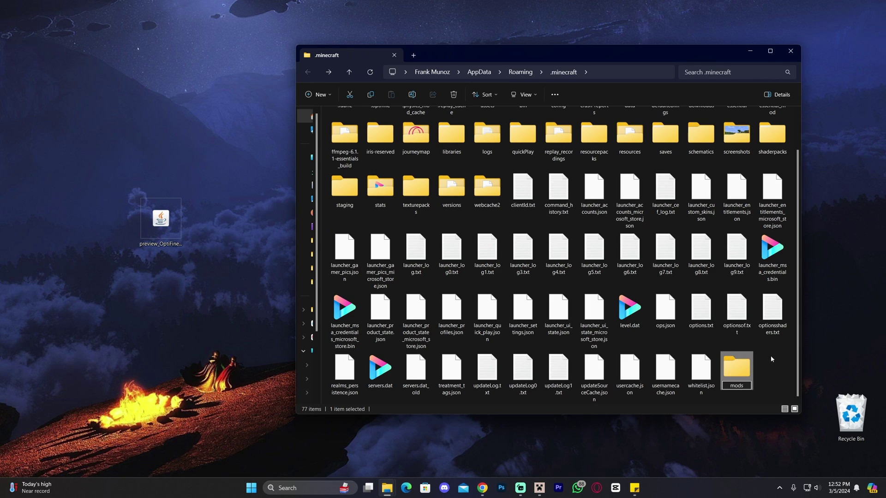
{"action": "key", "text": "Return"}
{"action": "double_click", "coordinate": [737, 368]}
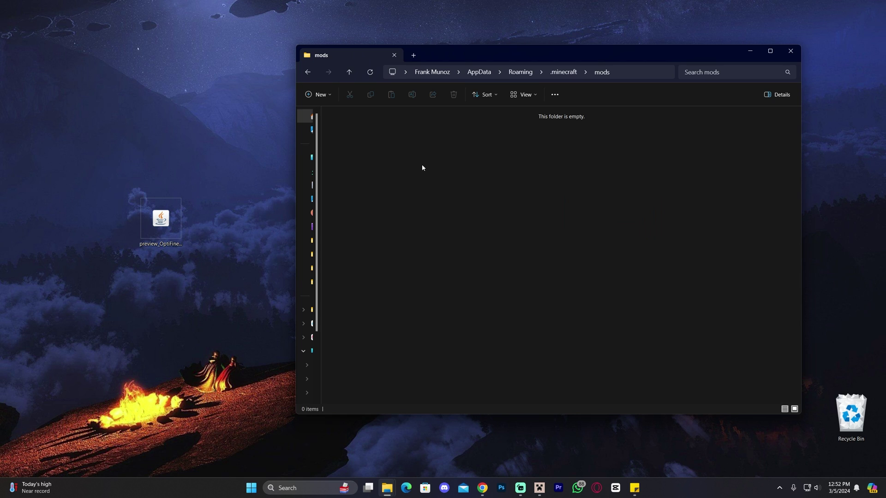
- Move the OptiFine preview jar from the desktop into the new mods folder and close Explorer
{"action": "left_click", "coordinate": [161, 219]}
{"action": "left_click", "coordinate": [517, 165]}
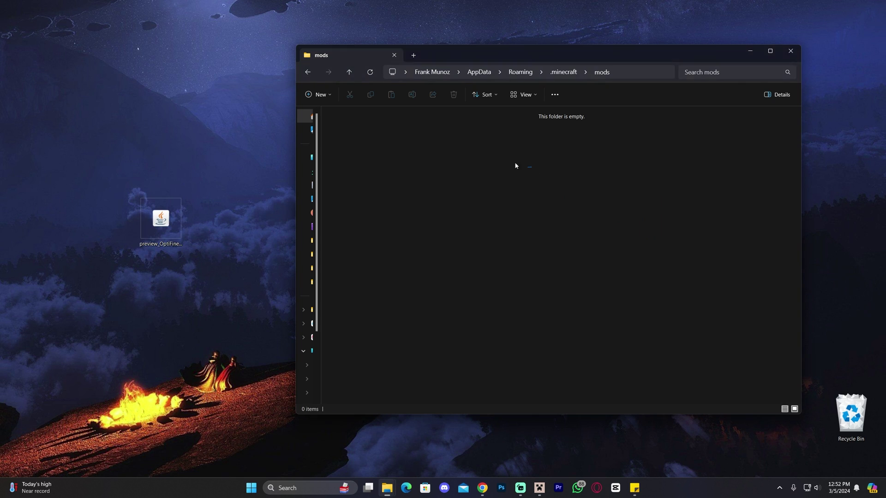
{"action": "left_click_drag", "start_coordinate": [173, 221], "coordinate": [541, 184]}
{"action": "left_click_drag", "start_coordinate": [361, 129], "coordinate": [573, 146]}
{"action": "left_click_drag", "start_coordinate": [551, 181], "coordinate": [334, 125]}
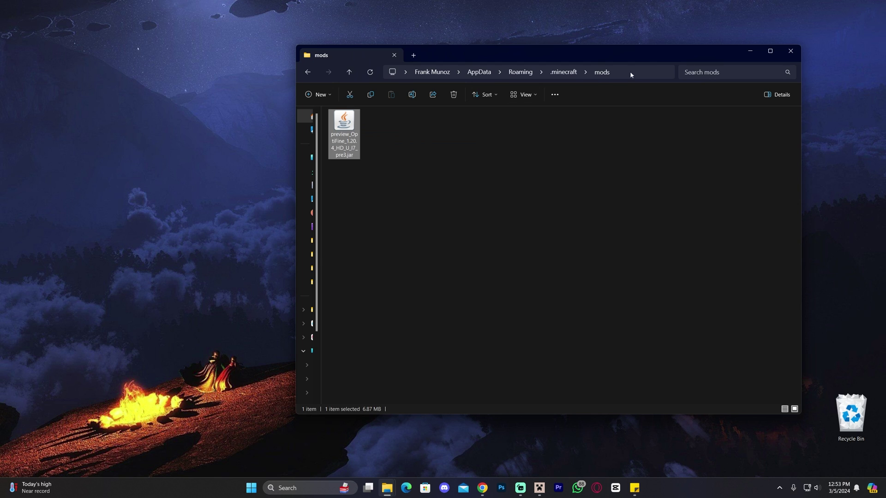
{"action": "left_click", "coordinate": [791, 51]}
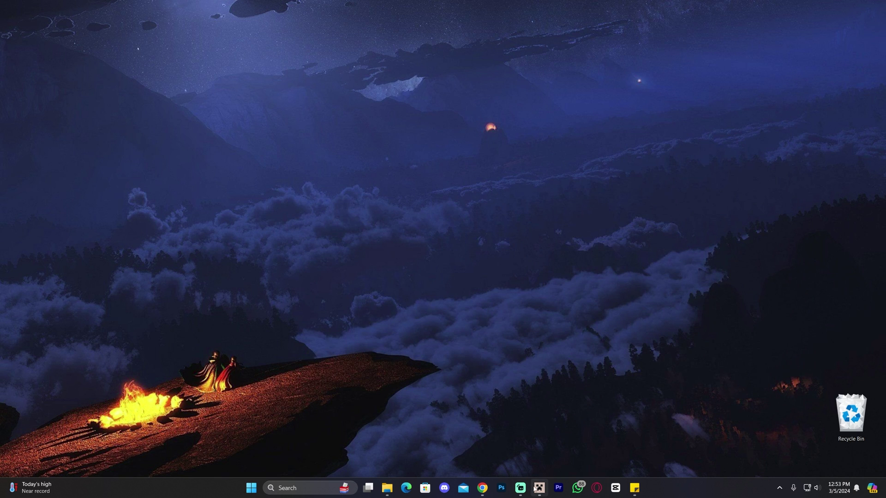
{"action": "left_click", "coordinate": [538, 488]}
- Play the Forge installation, accepting the modified-installation risk warning
{"action": "left_click", "coordinate": [630, 223]}
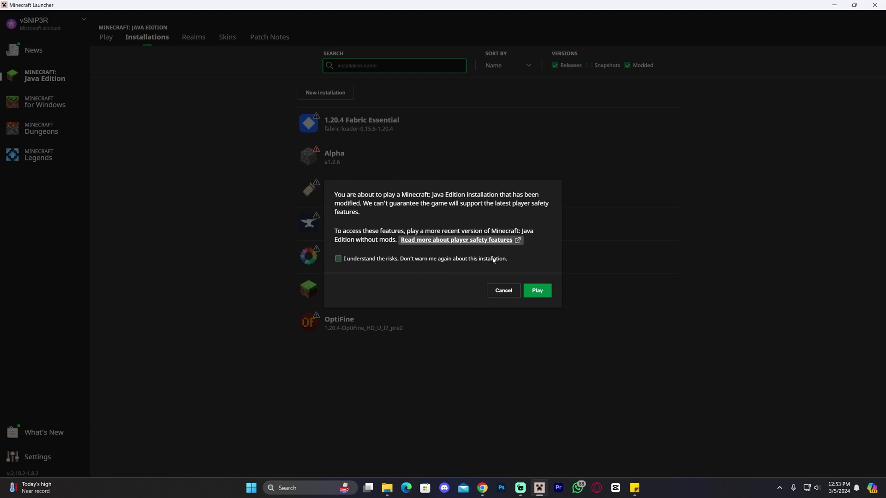
{"action": "left_click", "coordinate": [386, 259]}
{"action": "left_click", "coordinate": [539, 290]}
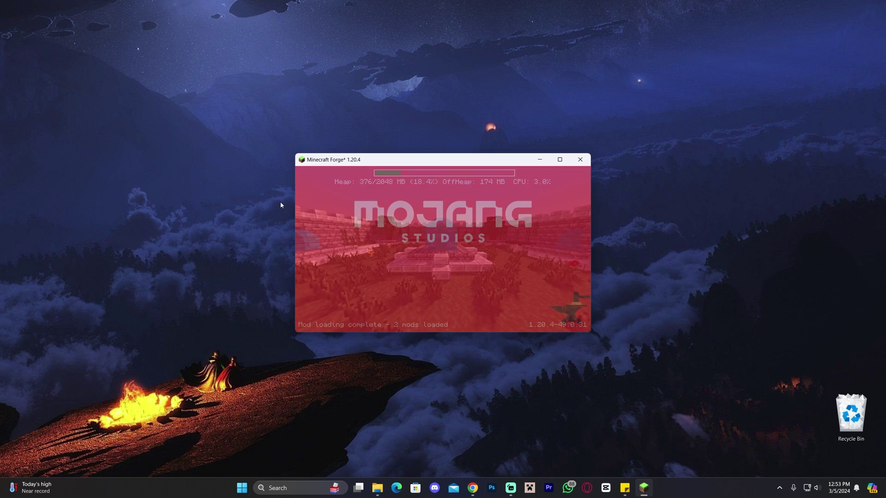
- Maximize the game and deactivate the New_Wayukian resource pack, then return to the title menu
{"action": "double_click", "coordinate": [344, 159]}
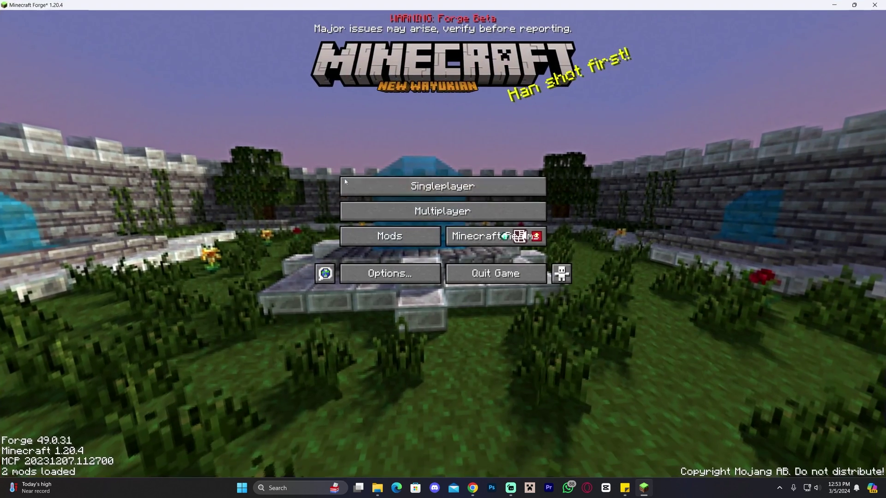
{"action": "left_click", "coordinate": [393, 275]}
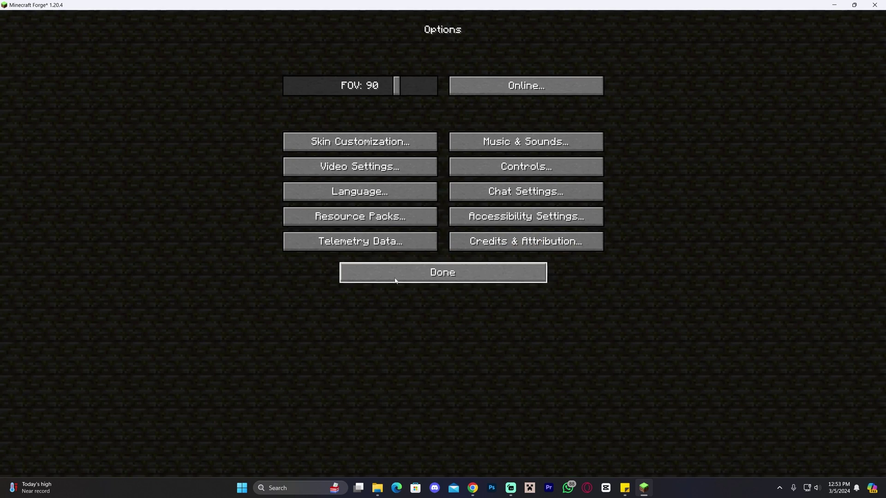
{"action": "left_click", "coordinate": [378, 217]}
{"action": "left_click", "coordinate": [463, 76]}
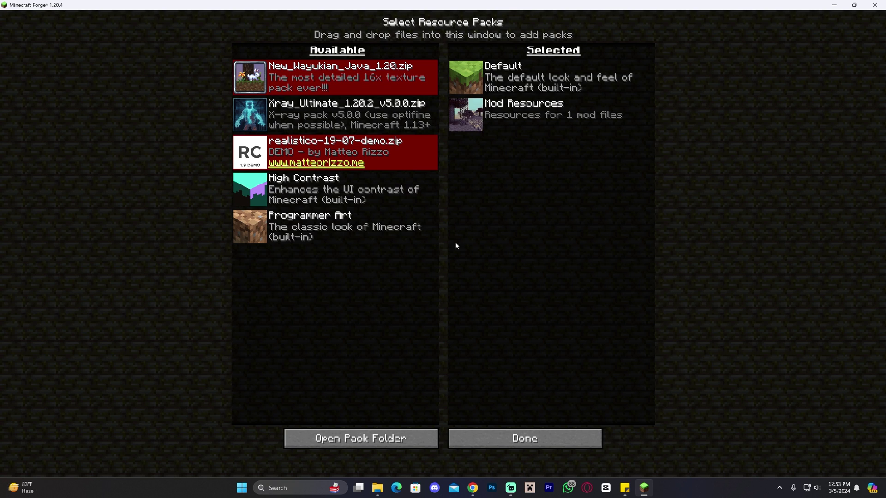
{"action": "left_click", "coordinate": [517, 439]}
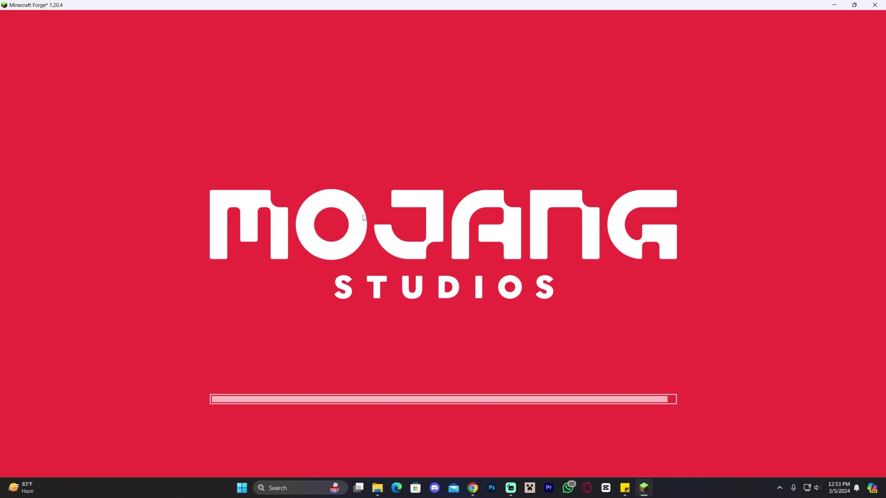
{"action": "key", "text": "Escape"}
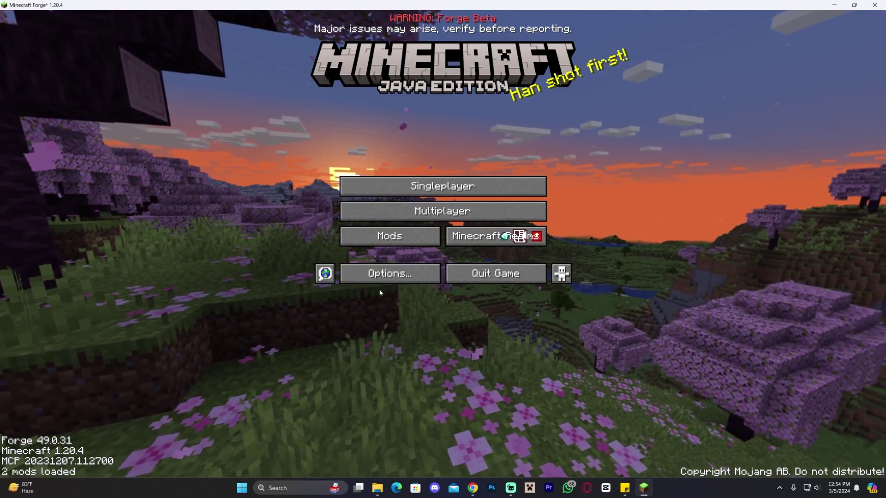
{"action": "left_click", "coordinate": [469, 183]}
- Load the singleplayer world and enable the ComplementaryUnbound_r5.1.1 shader pack
{"action": "double_click", "coordinate": [476, 139]}
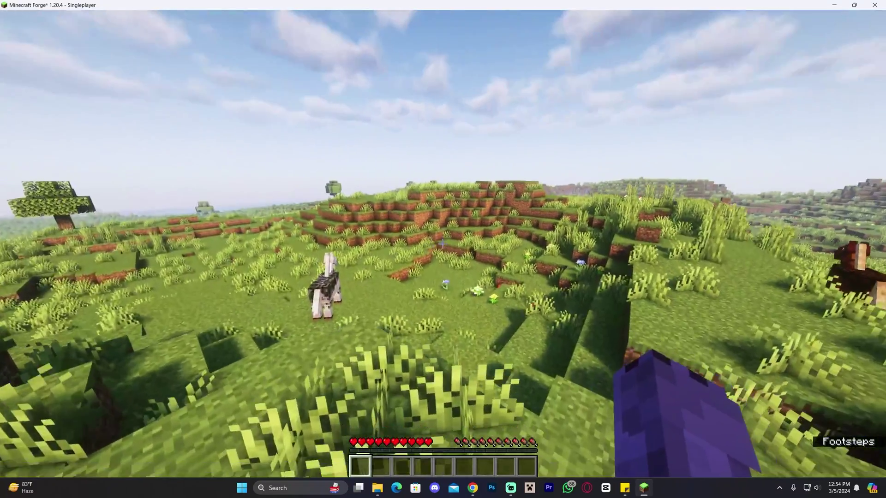
{"action": "key", "text": "Escape"}
{"action": "left_click", "coordinate": [405, 218]}
{"action": "left_click", "coordinate": [405, 162]}
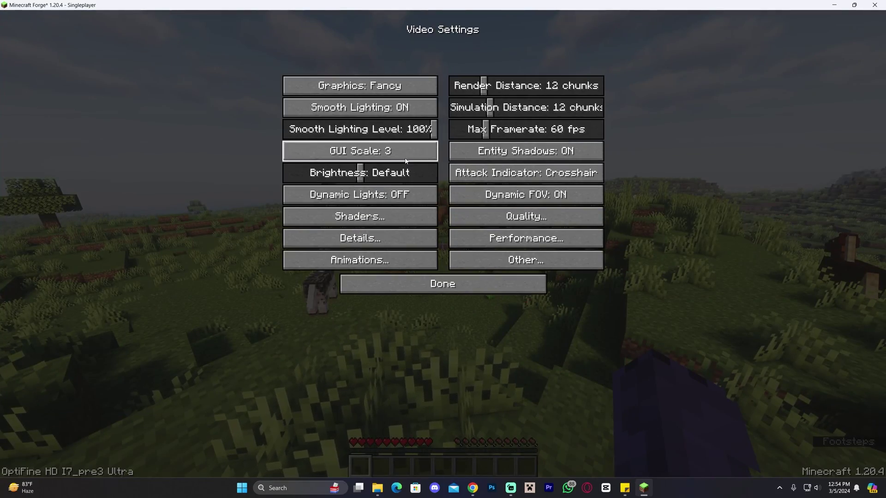
{"action": "left_click", "coordinate": [372, 216]}
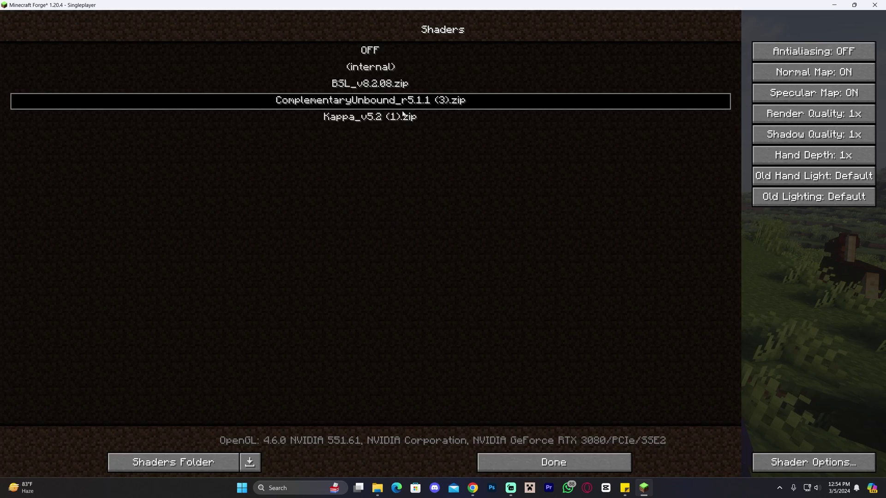
{"action": "left_click", "coordinate": [554, 462]}
{"action": "key", "text": "Escape"}
{"action": "key", "text": "Escape"}
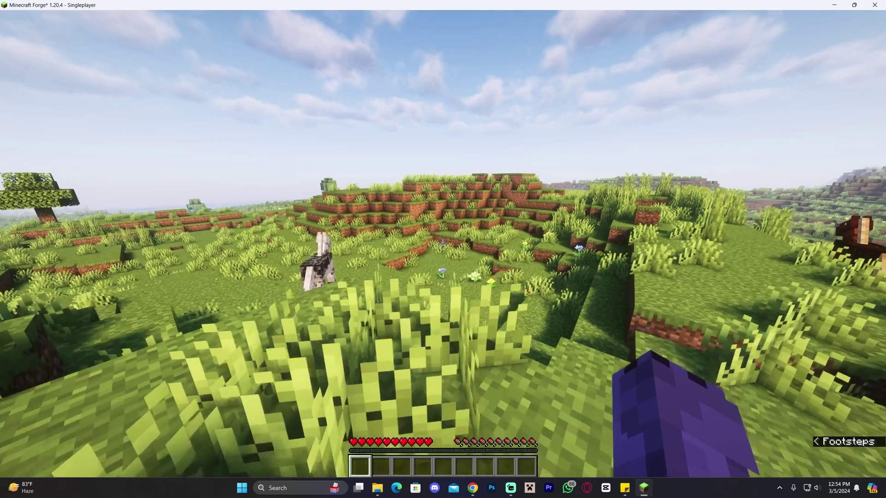
- Confirm the shader on the F3 debug screen and switch to third-person rear view
{"action": "key", "text": "F3"}
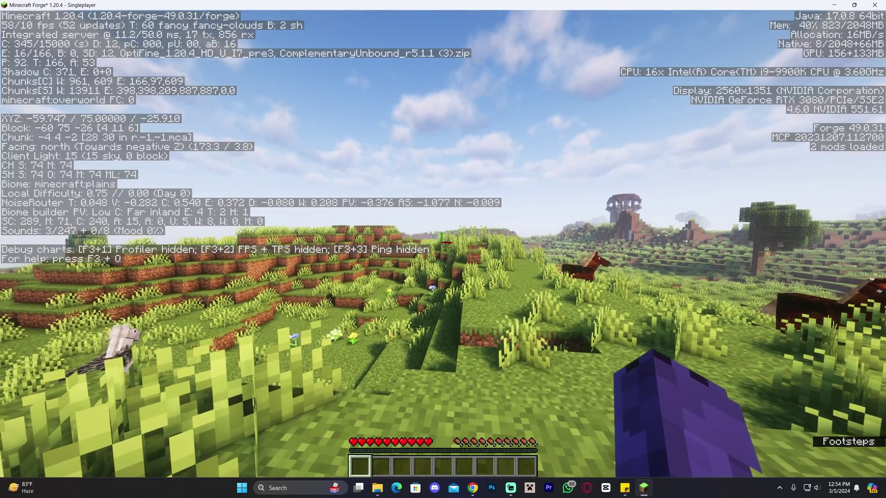
{"action": "key", "text": "F3"}
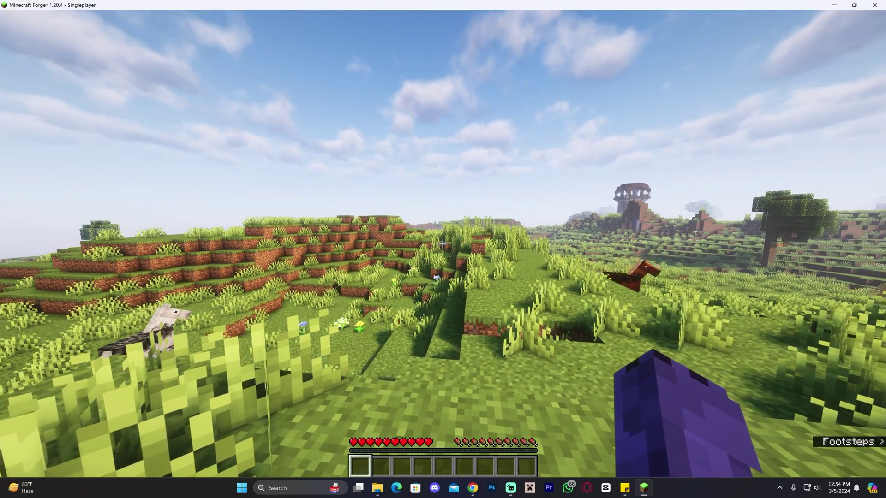
{"action": "key", "text": "F5"}
{"action": "key", "text": "F5"}
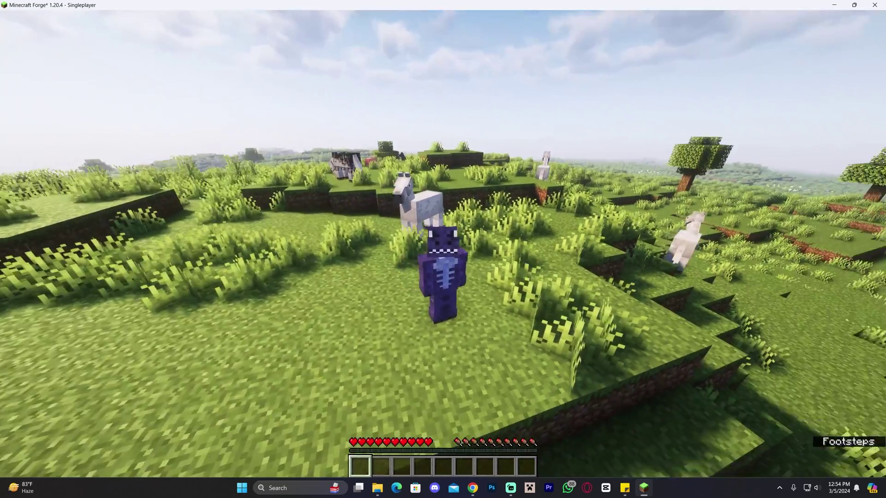
{"action": "key", "text": "F5"}
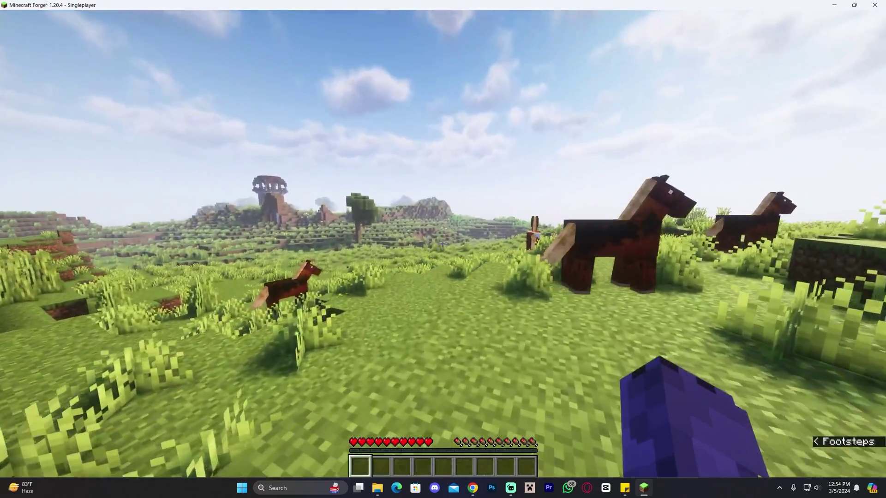
{"action": "key", "text": "F5"}
{"action": "key", "text": "F5"}
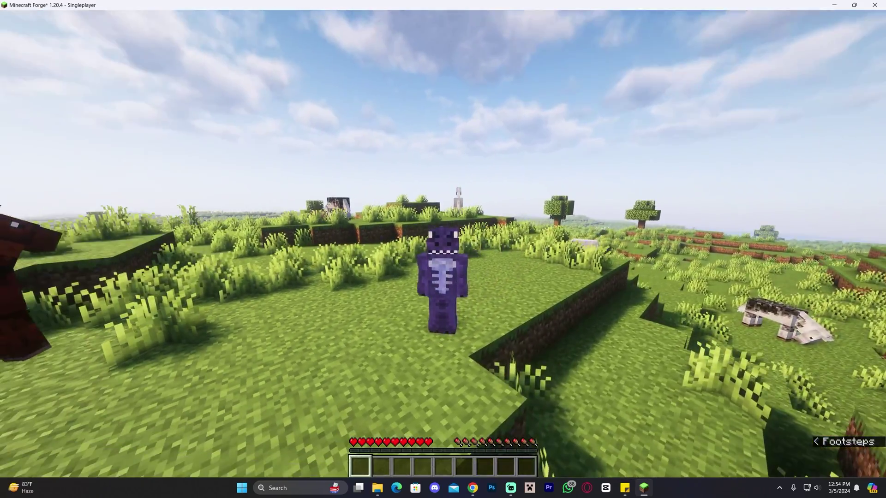